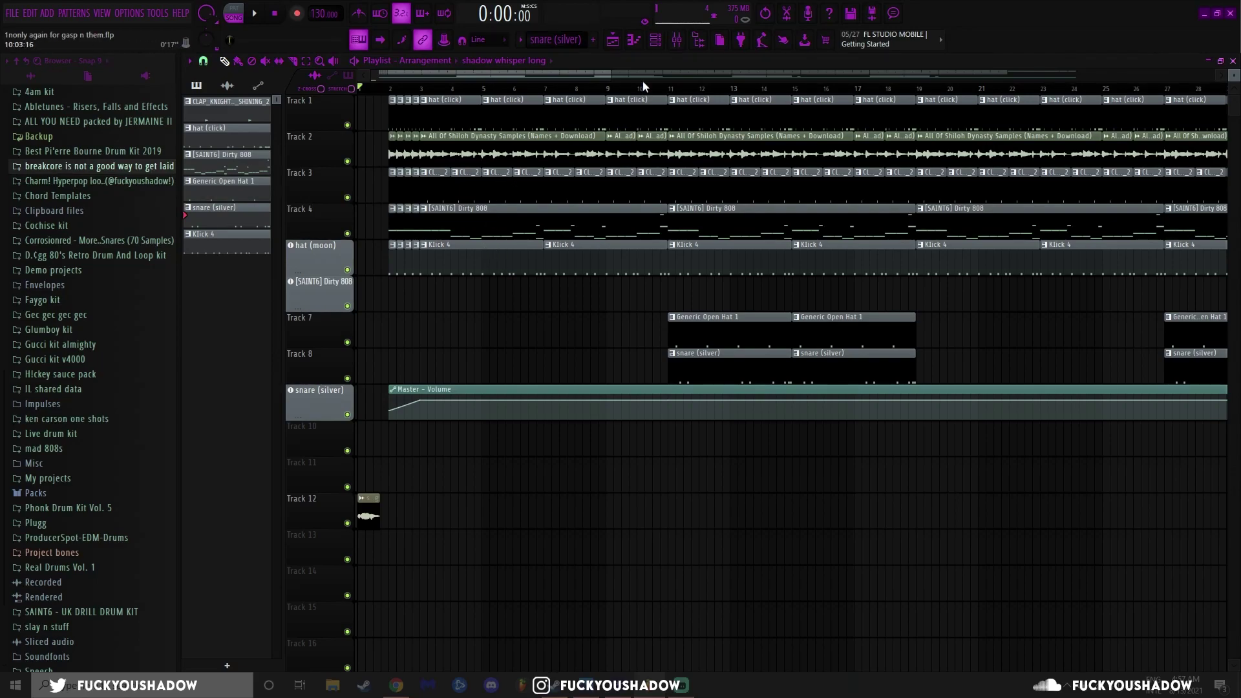
Open the channel rack, inspect the [SAINT6] Dirty 808 channel's sampler settings, and close its window.
{"action": "left_click", "coordinate": [654, 40]}
{"action": "left_click", "coordinate": [602, 119]}
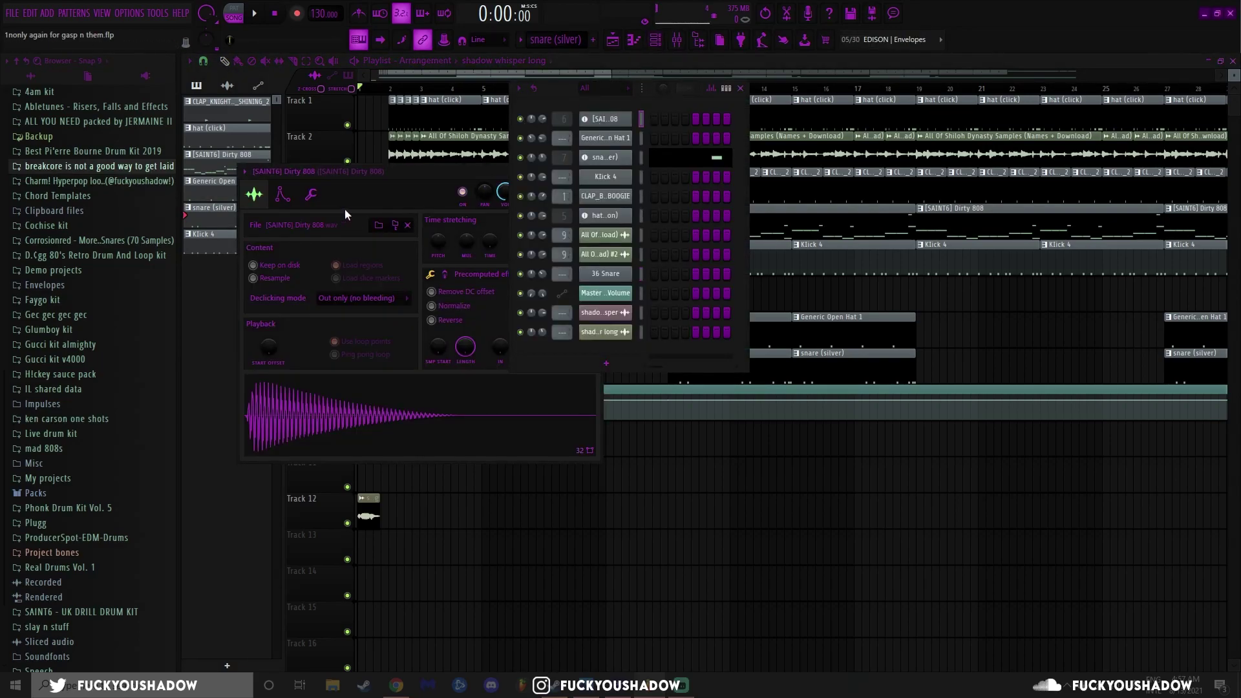
{"action": "left_click_drag", "start_coordinate": [344, 208], "coordinate": [308, 211]}
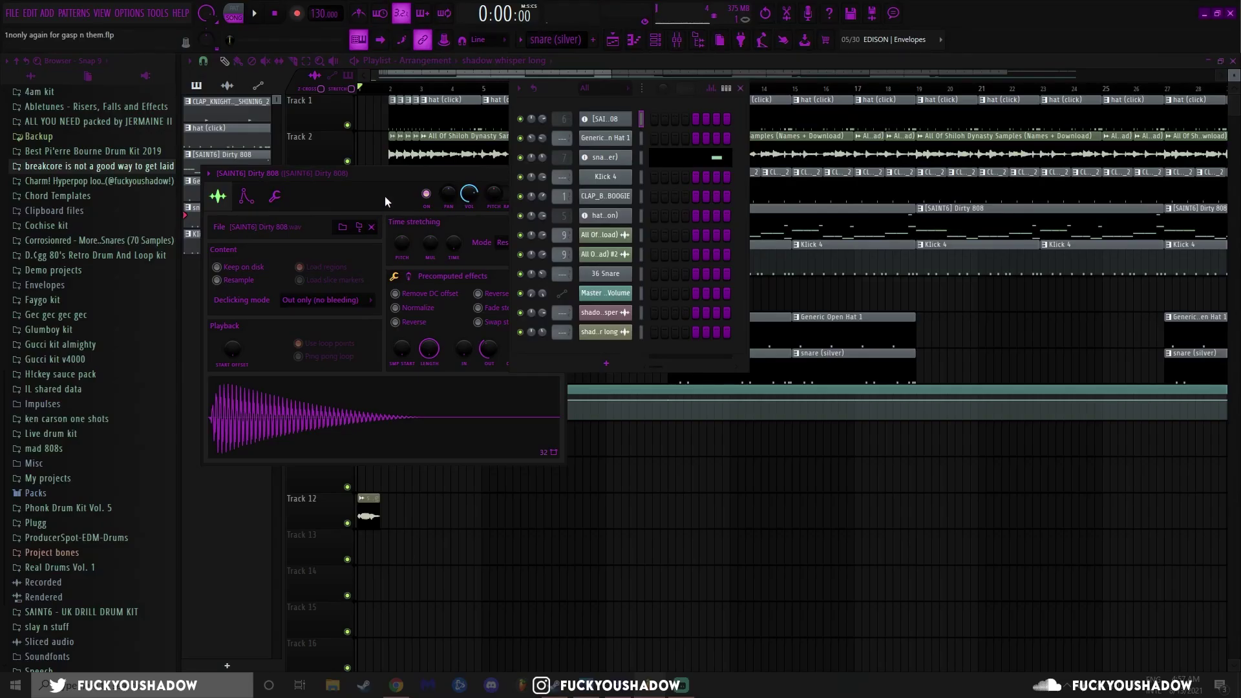
{"action": "left_click_drag", "start_coordinate": [450, 68], "coordinate": [309, 79]}
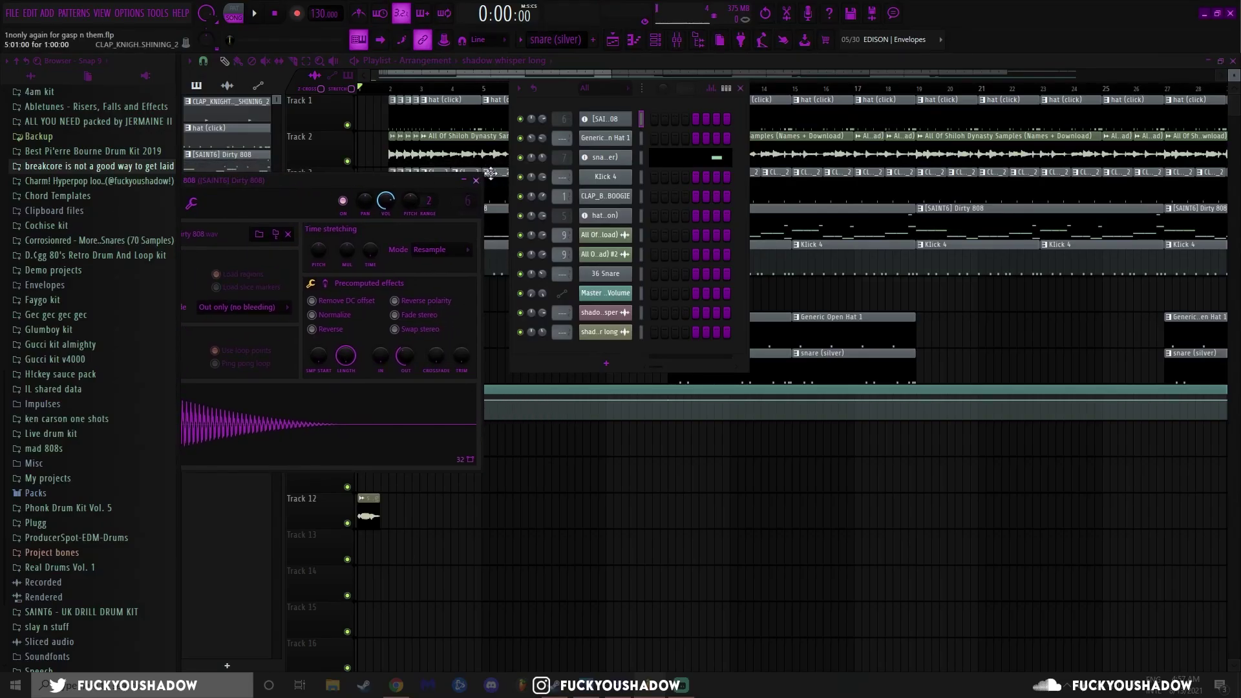
{"action": "left_click", "coordinate": [477, 182]}
Step through the channel samplers from Generic Open Hat 1 to 36 Snare, viewing their waveforms, and close the channel rack.
{"action": "left_click", "coordinate": [605, 138]}
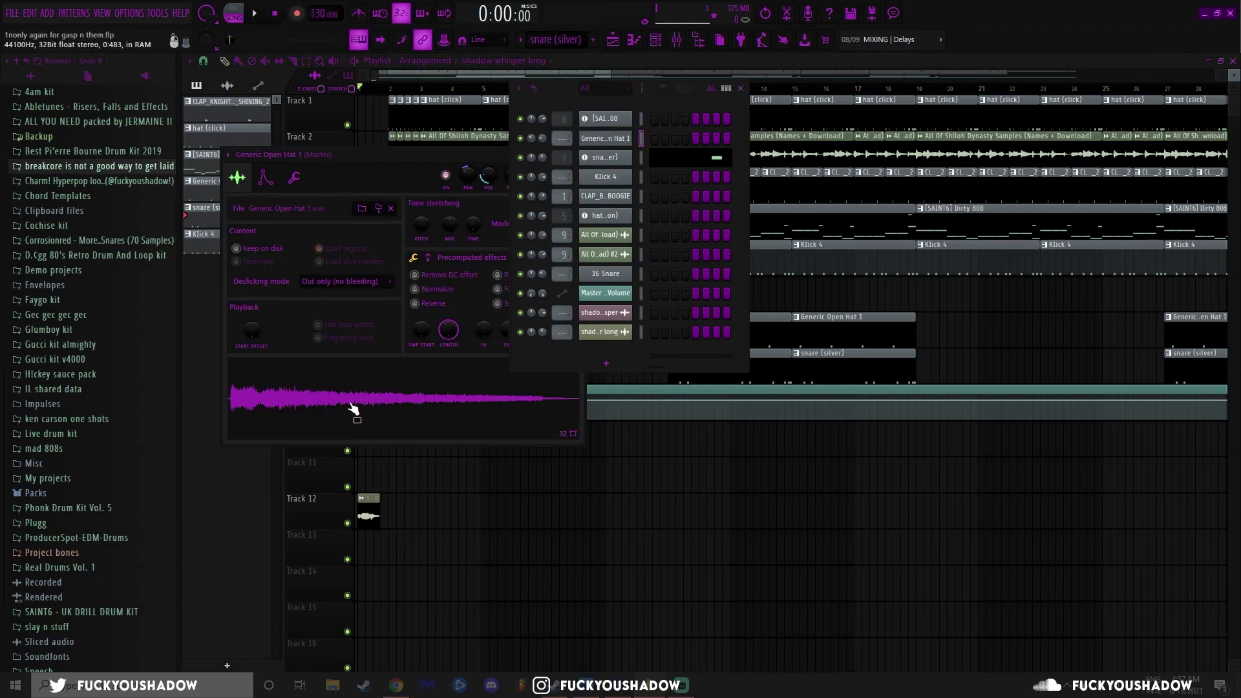
{"action": "key", "text": "Down"}
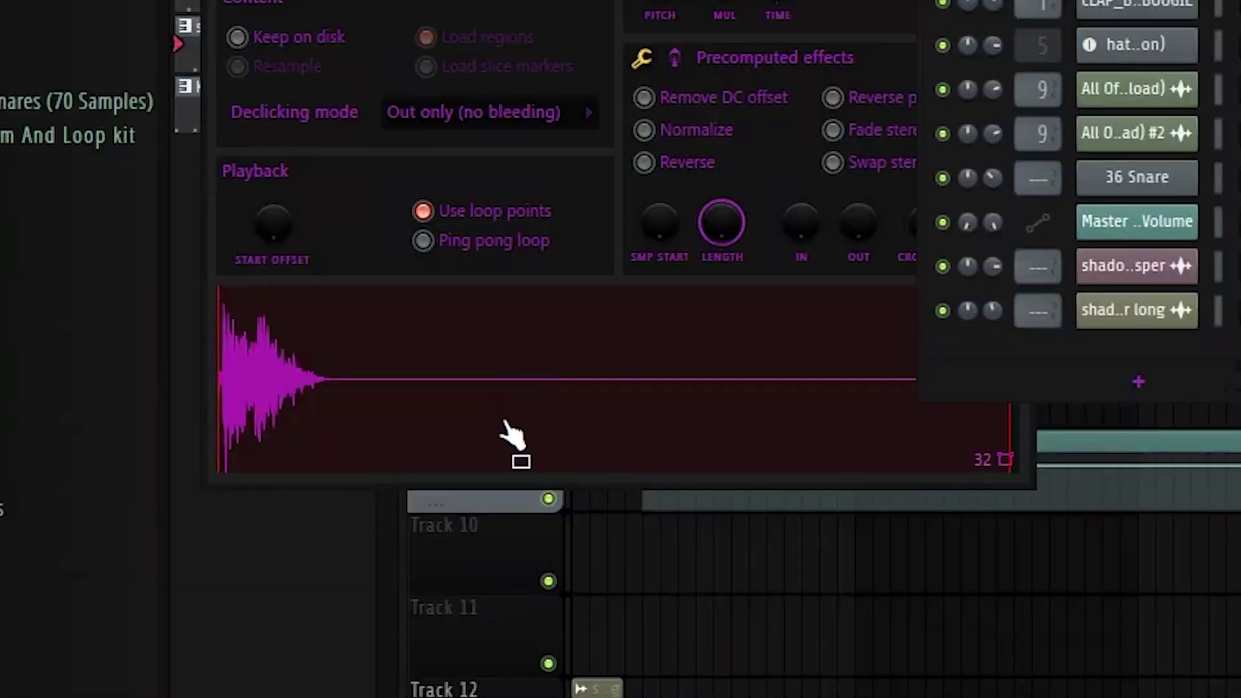
{"action": "key", "text": "Down"}
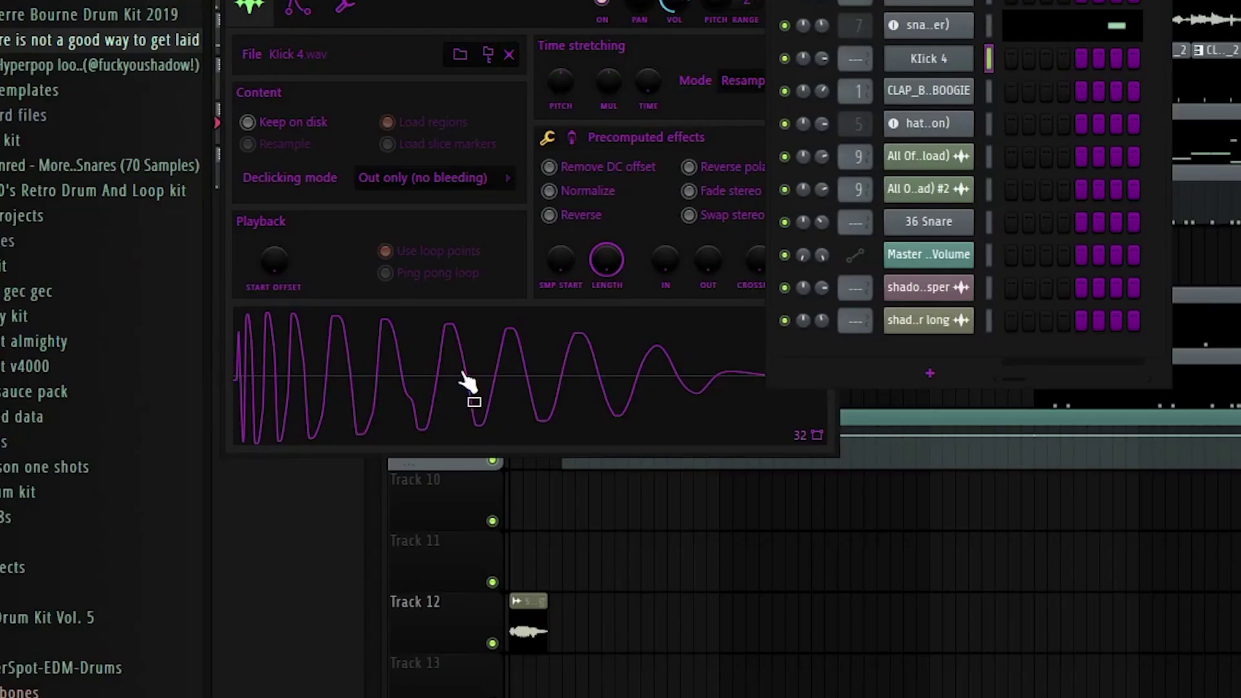
{"action": "key", "text": "Down"}
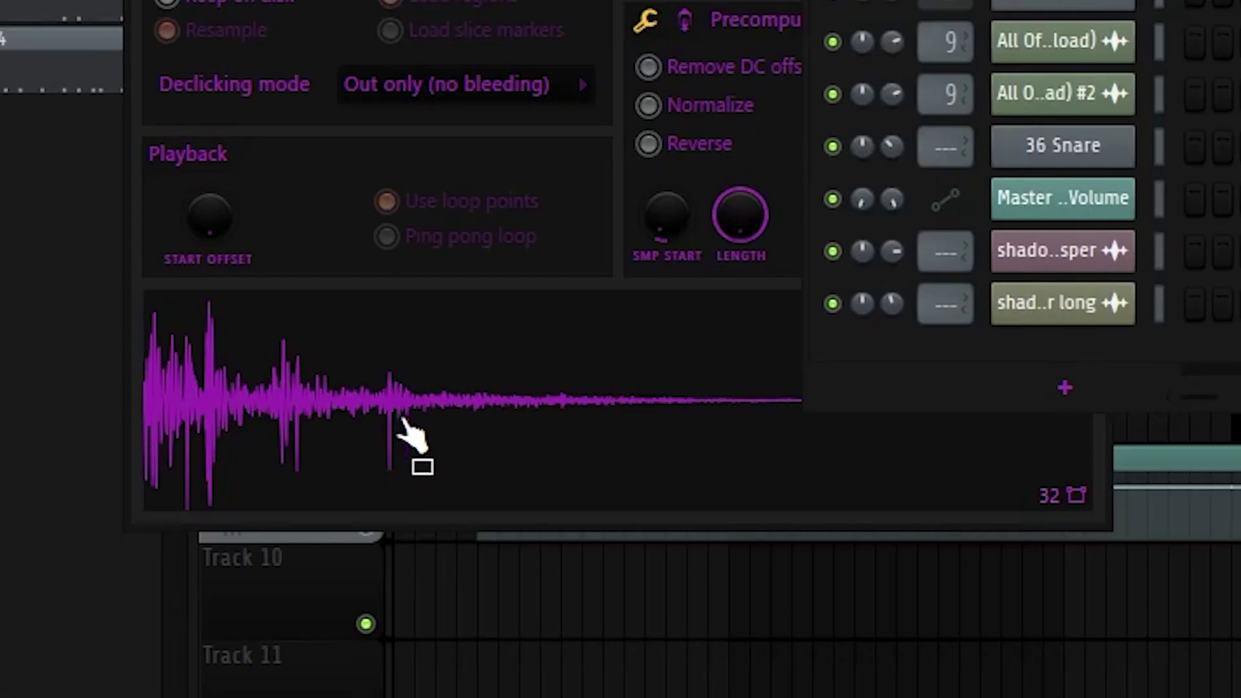
{"action": "key", "text": "Down"}
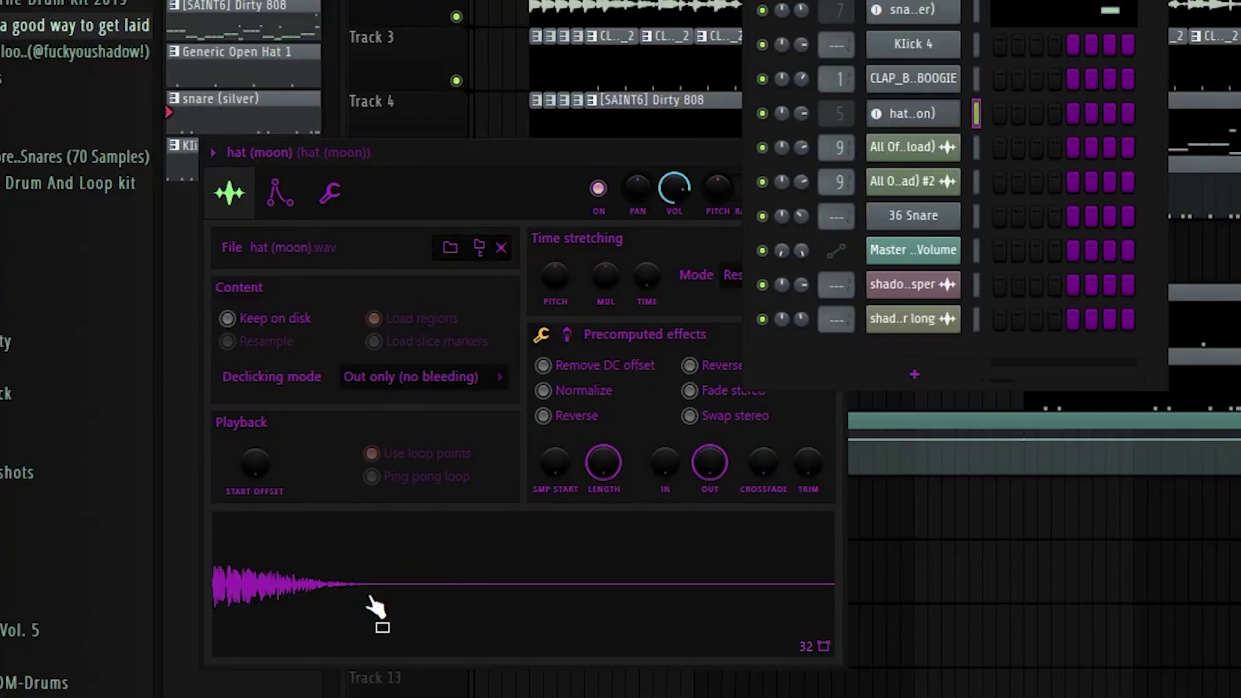
{"action": "key", "text": "Down"}
{"action": "key", "text": "Down"}
{"action": "key", "text": "Down"}
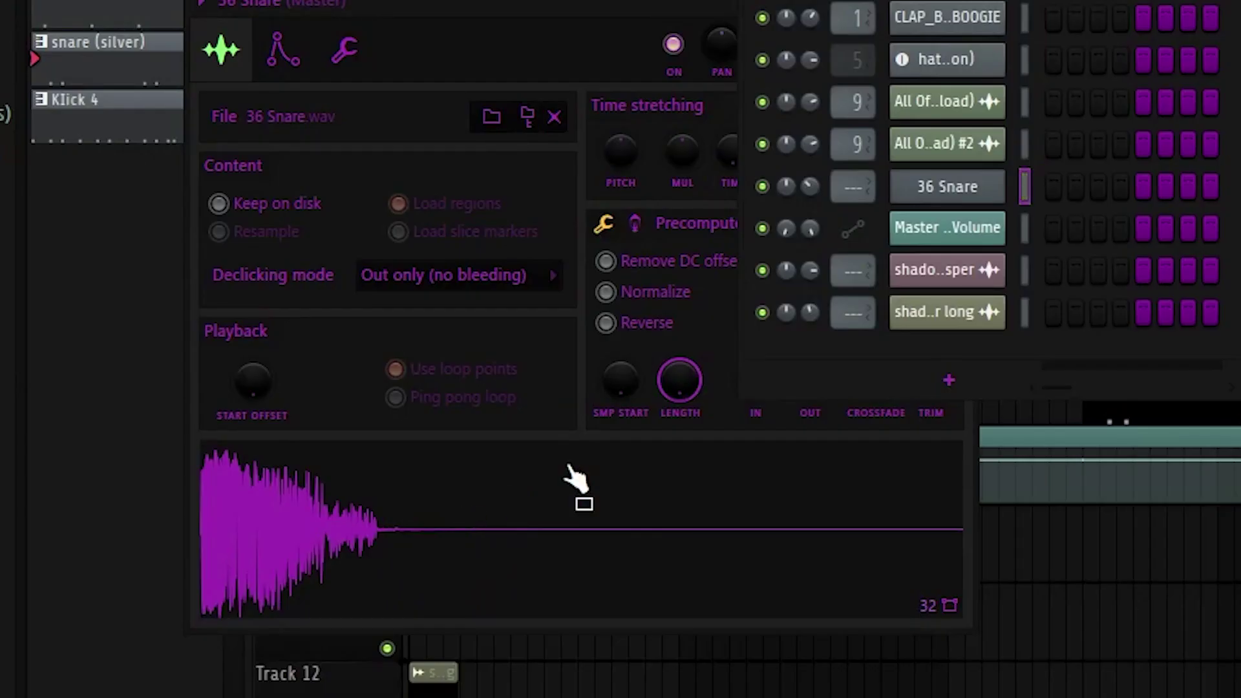
{"action": "key", "text": "Escape"}
{"action": "left_click", "coordinate": [740, 88]}
Solo Track 2, play the All Of Shiloh Dynasty sample from bar 3, and restore all tracks.
{"action": "double_click", "coordinate": [648, 130]}
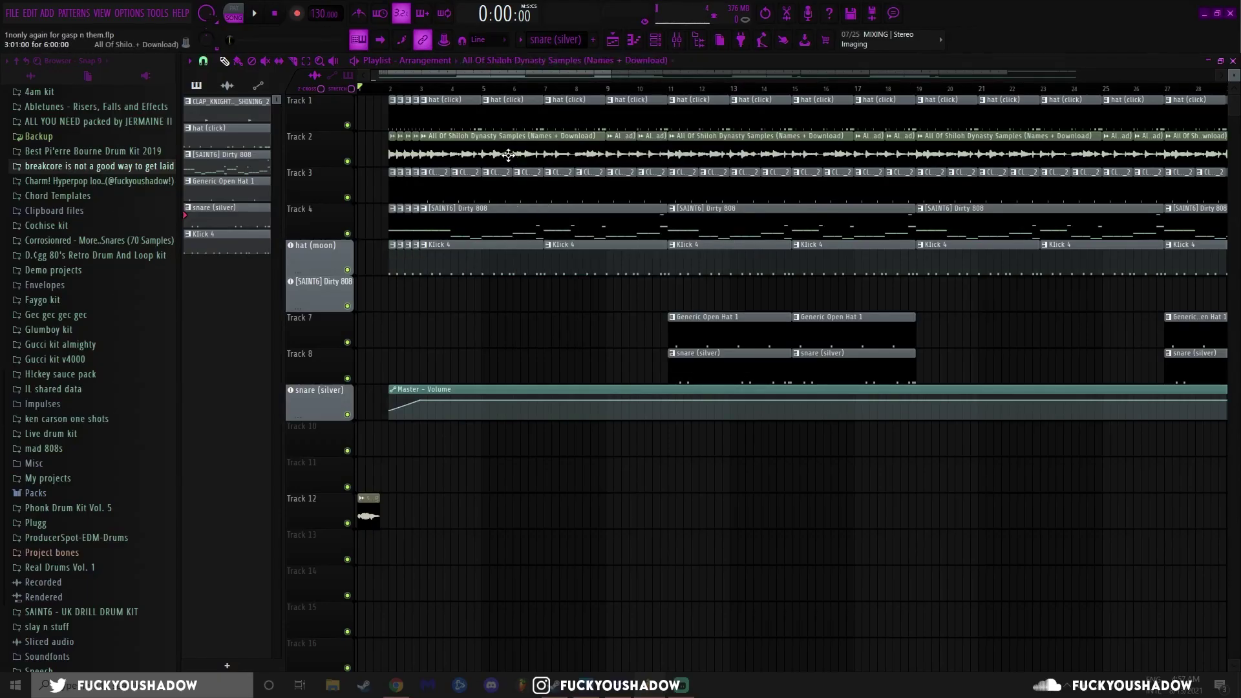
{"action": "key", "text": "Escape"}
{"action": "left_click", "coordinate": [421, 88]}
{"action": "right_click", "coordinate": [347, 161]}
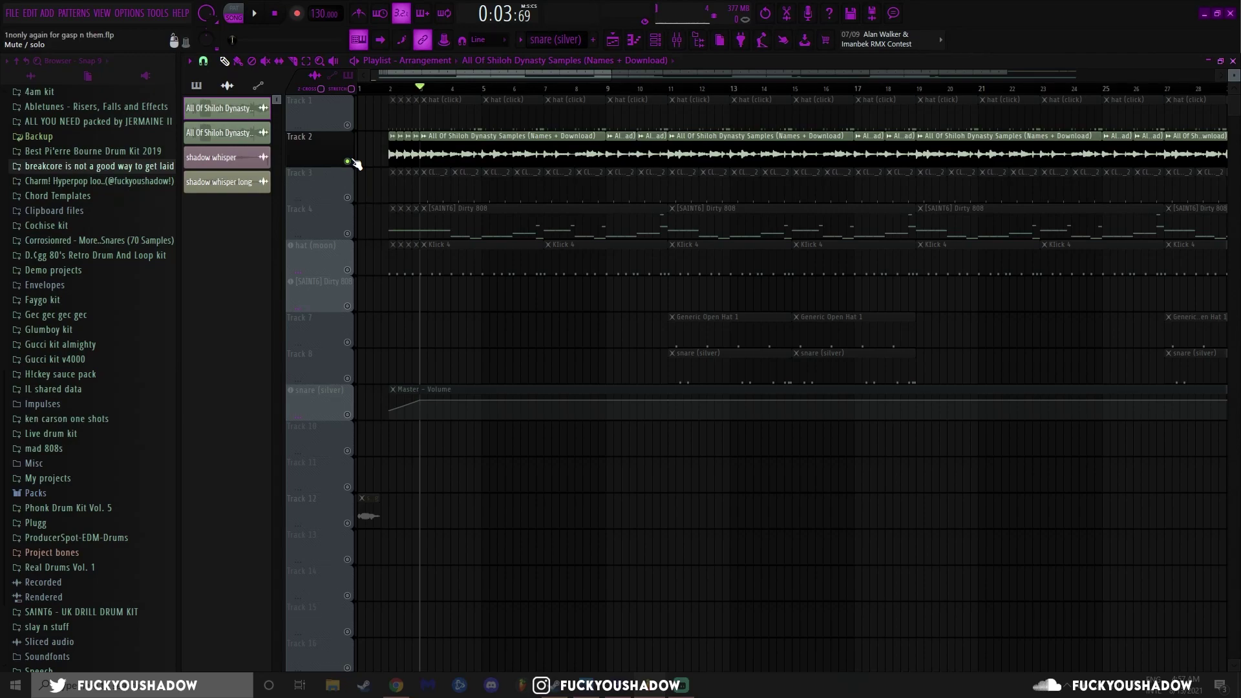
{"action": "key", "text": "space"}
{"action": "left_click", "coordinate": [347, 161], "text": "ctrl"}
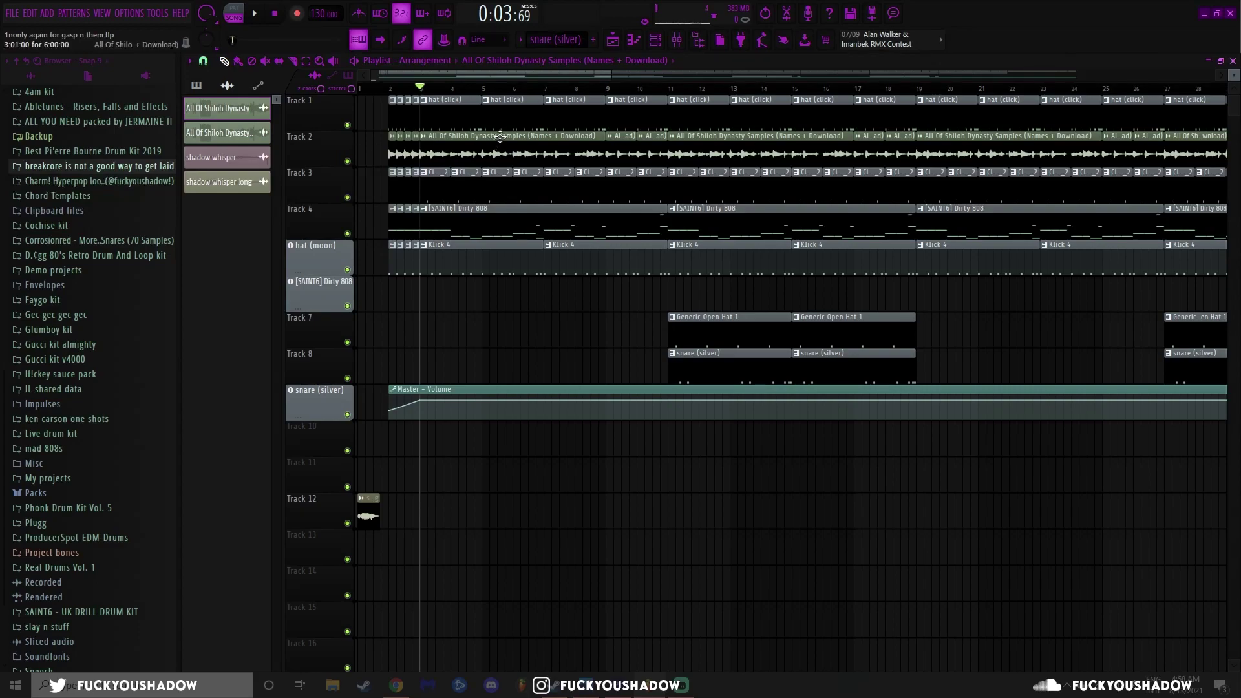
Audition the clap pattern on Track 3 and the hat (click) pattern in the piano roll.
{"action": "left_click", "coordinate": [451, 114]}
{"action": "right_click", "coordinate": [347, 197]}
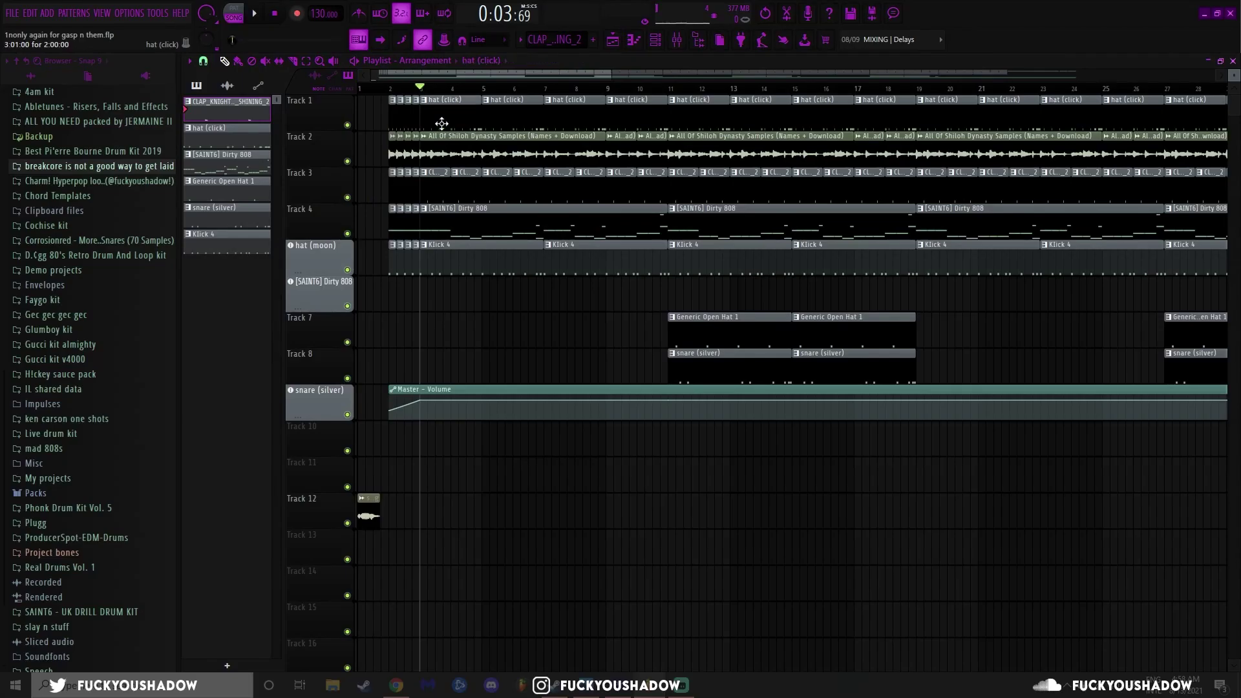
{"action": "double_click", "coordinate": [441, 123]}
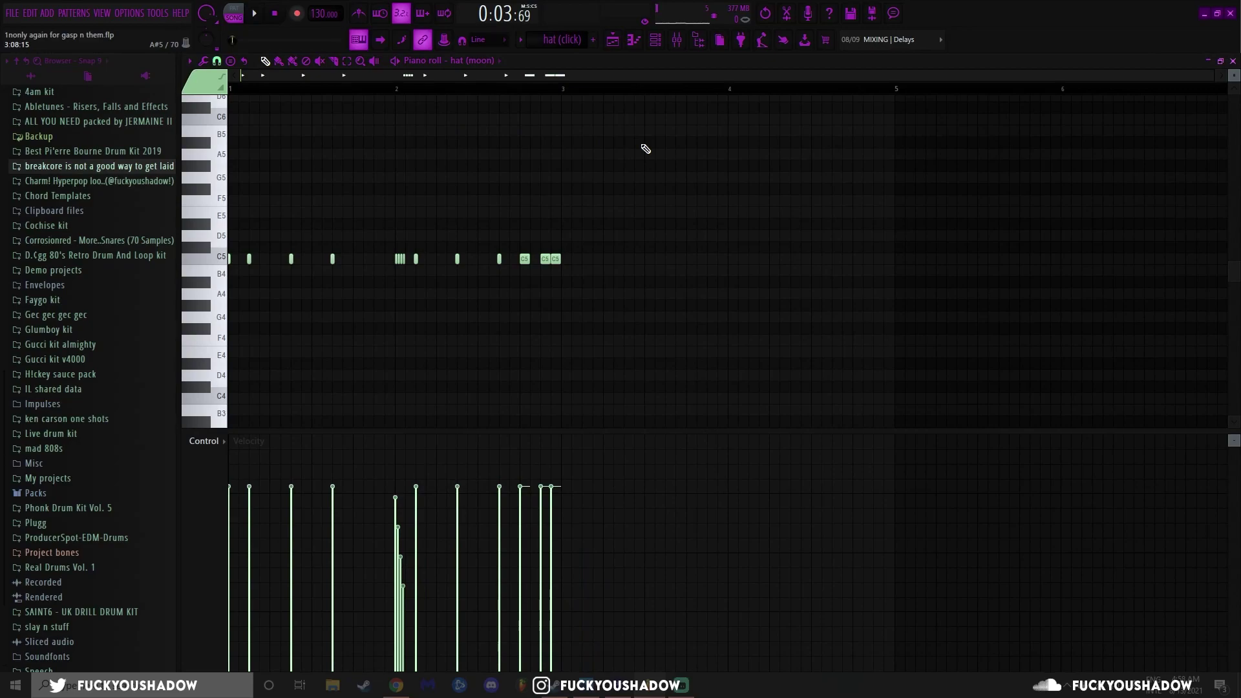
{"action": "key", "text": "space"}
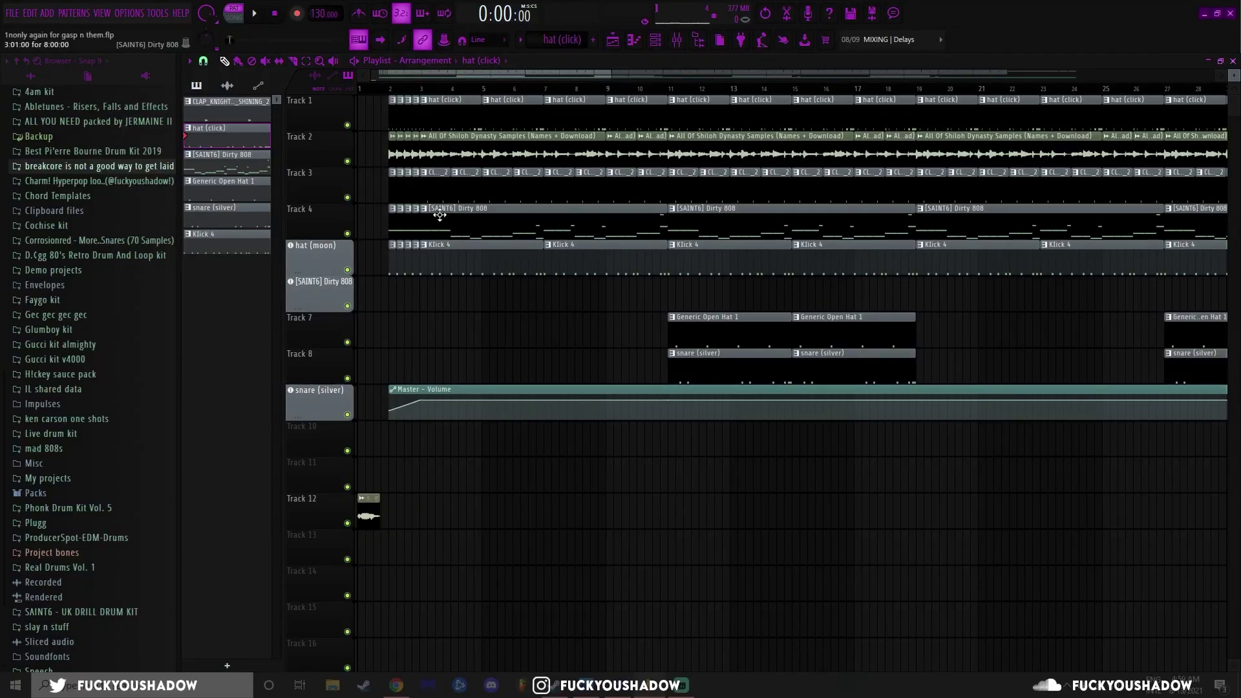
Examine the [SAINT6] Dirty 808 and Klick 4 patterns in the piano roll and play each one.
{"action": "double_click", "coordinate": [443, 216]}
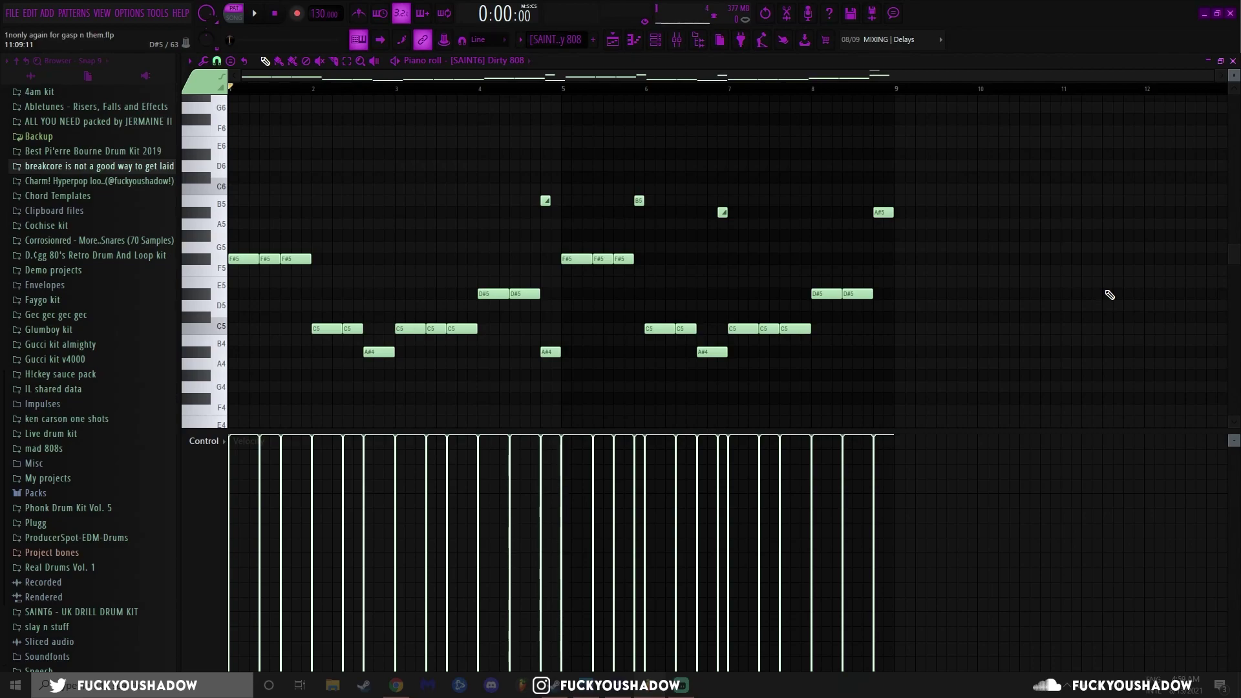
{"action": "key", "text": "space"}
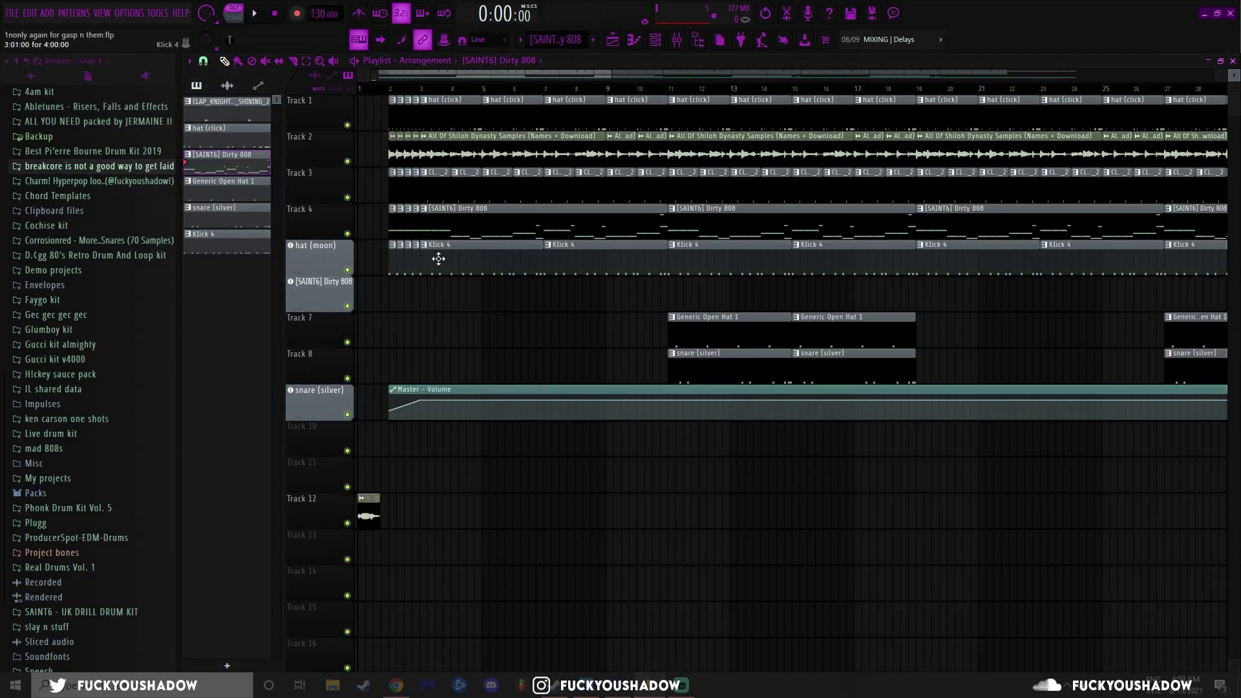
{"action": "double_click", "coordinate": [437, 255]}
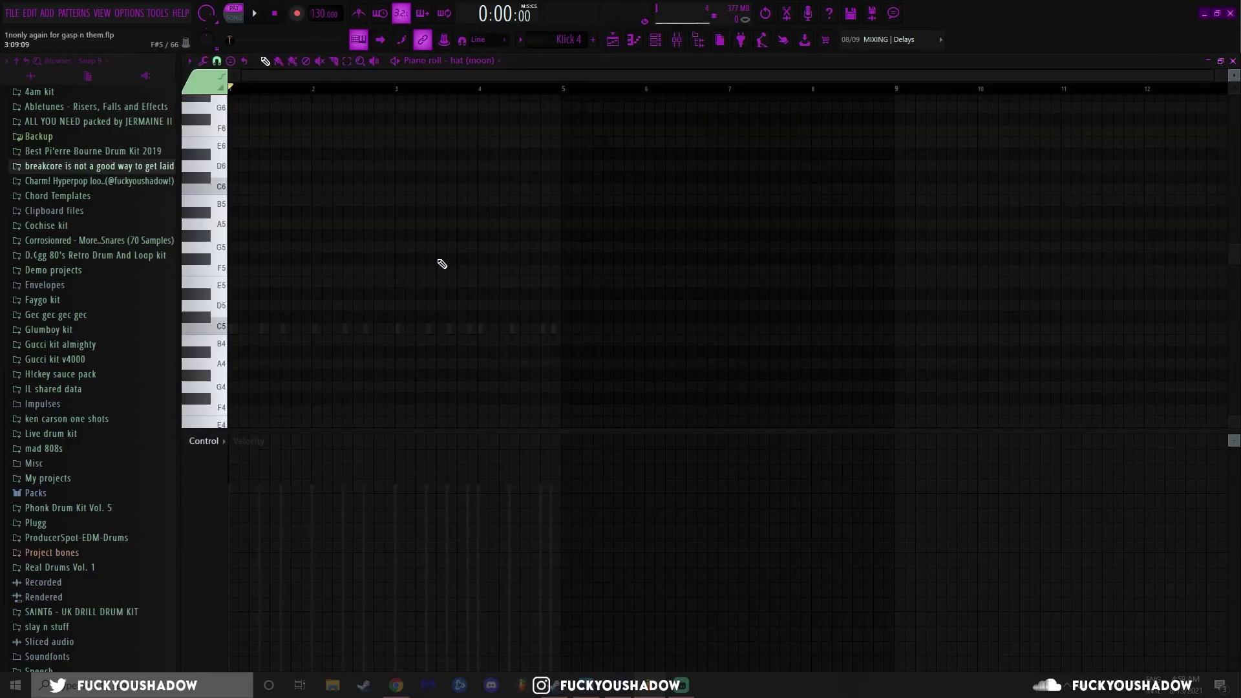
{"action": "double_click", "coordinate": [309, 329]}
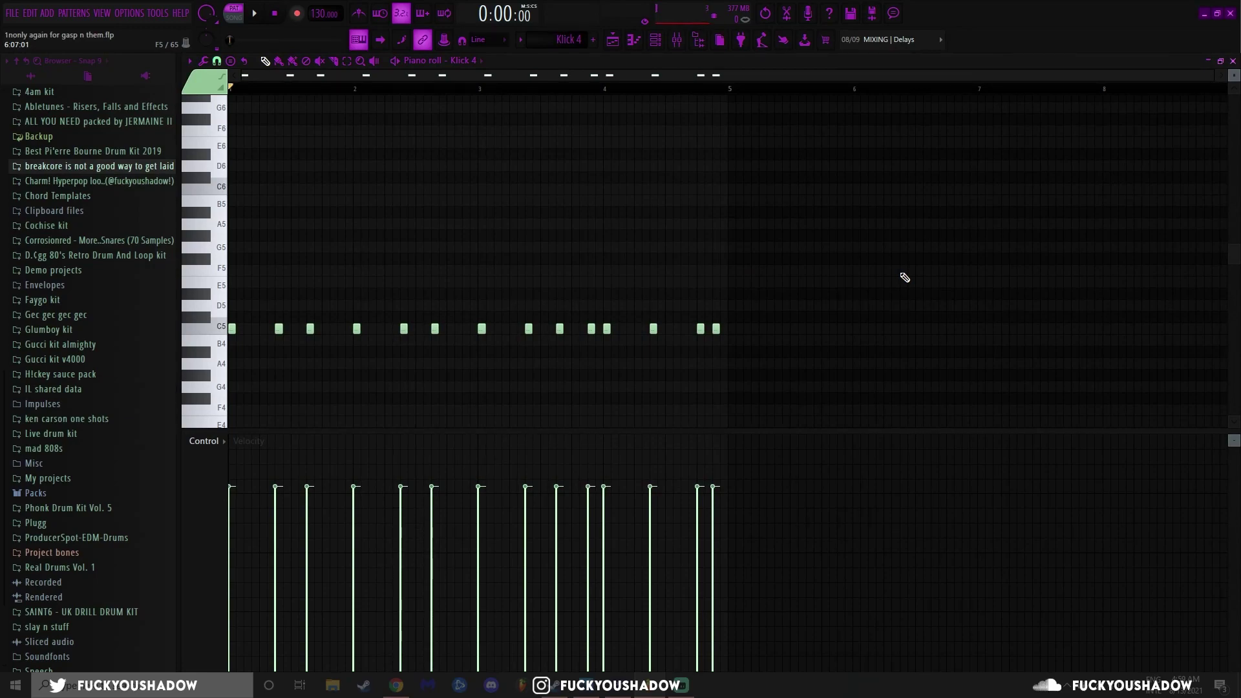
{"action": "key", "text": "space"}
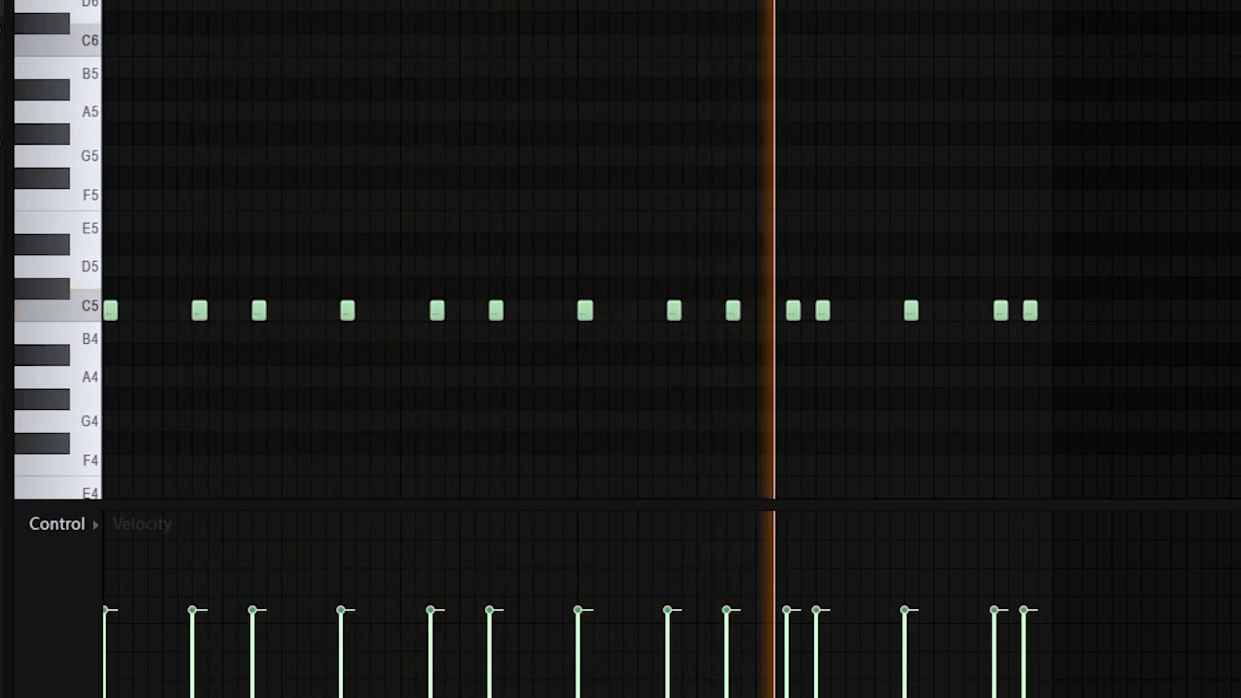
{"action": "key", "text": "space"}
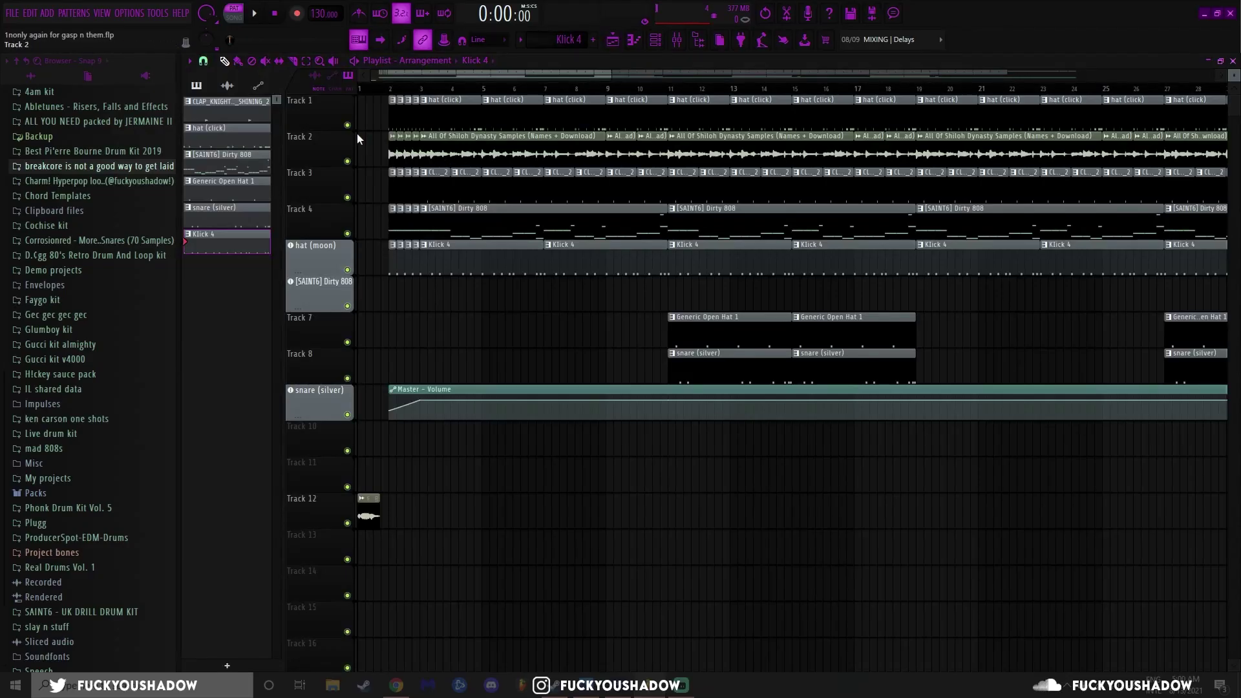
Solo Track 1, enable Tracks 3 and 4 and the hat (moon) track, and play the drums from bar 3.
{"action": "right_click", "coordinate": [347, 125]}
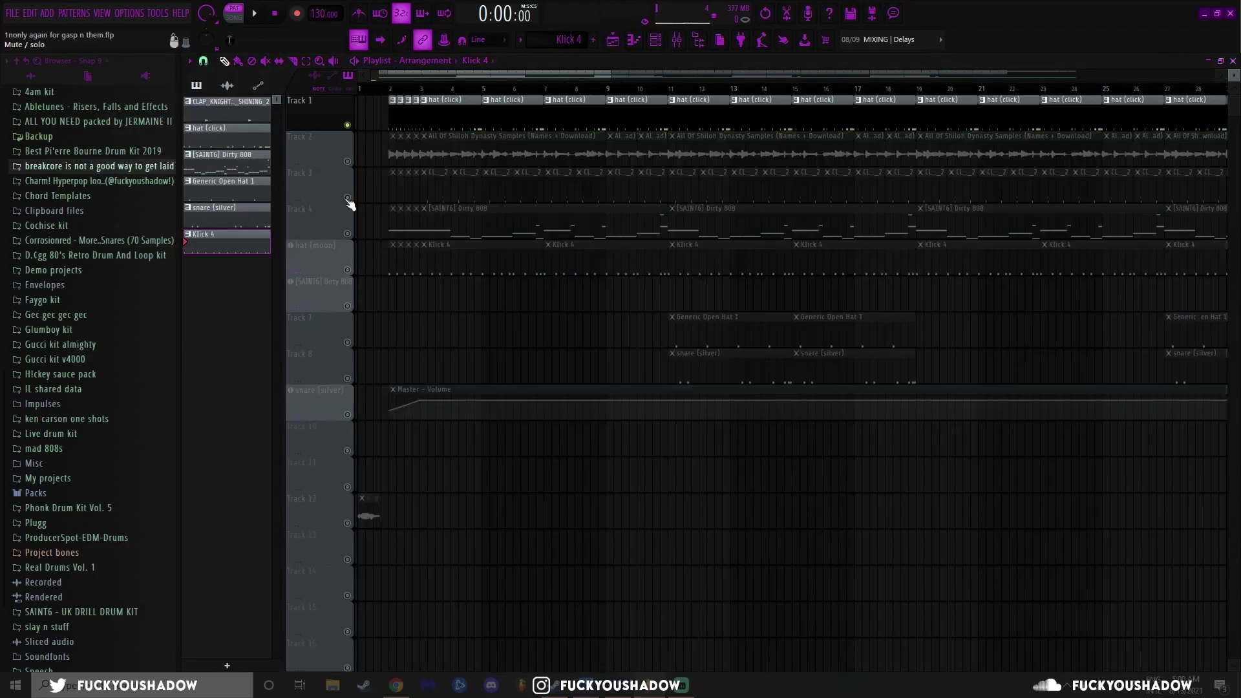
{"action": "left_click", "coordinate": [347, 197]}
{"action": "left_click", "coordinate": [347, 233]}
{"action": "left_click", "coordinate": [347, 269]}
{"action": "left_click", "coordinate": [419, 87]}
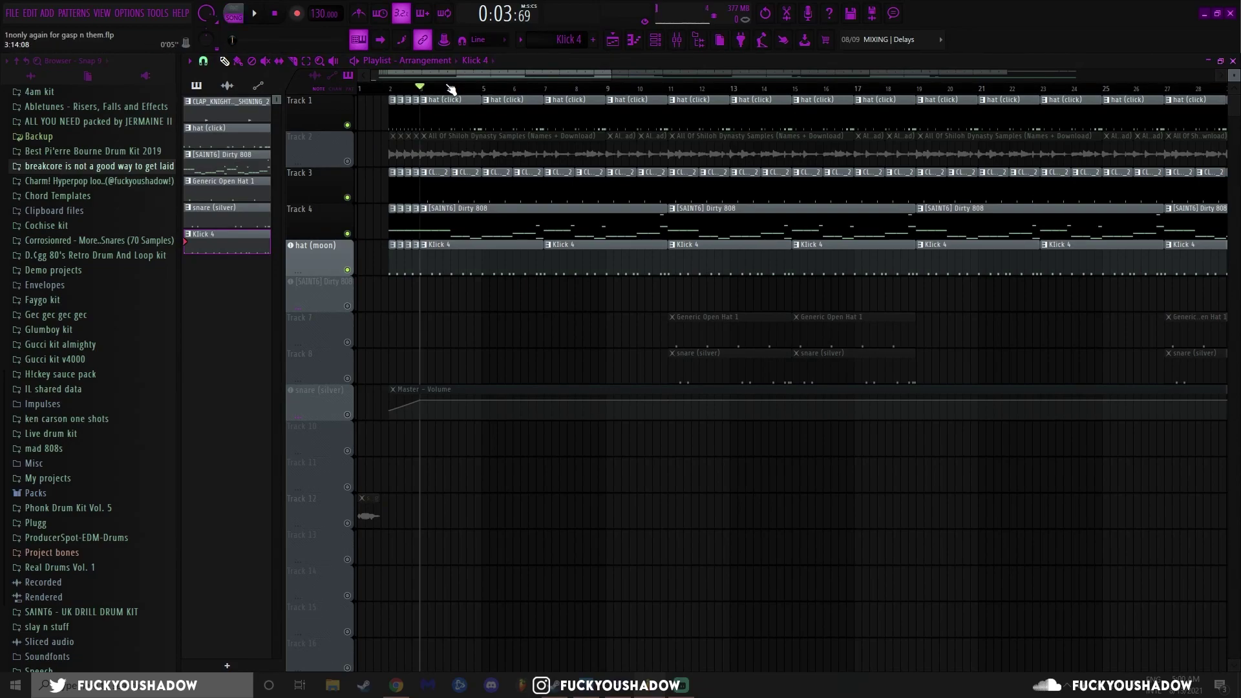
{"action": "key", "text": "space"}
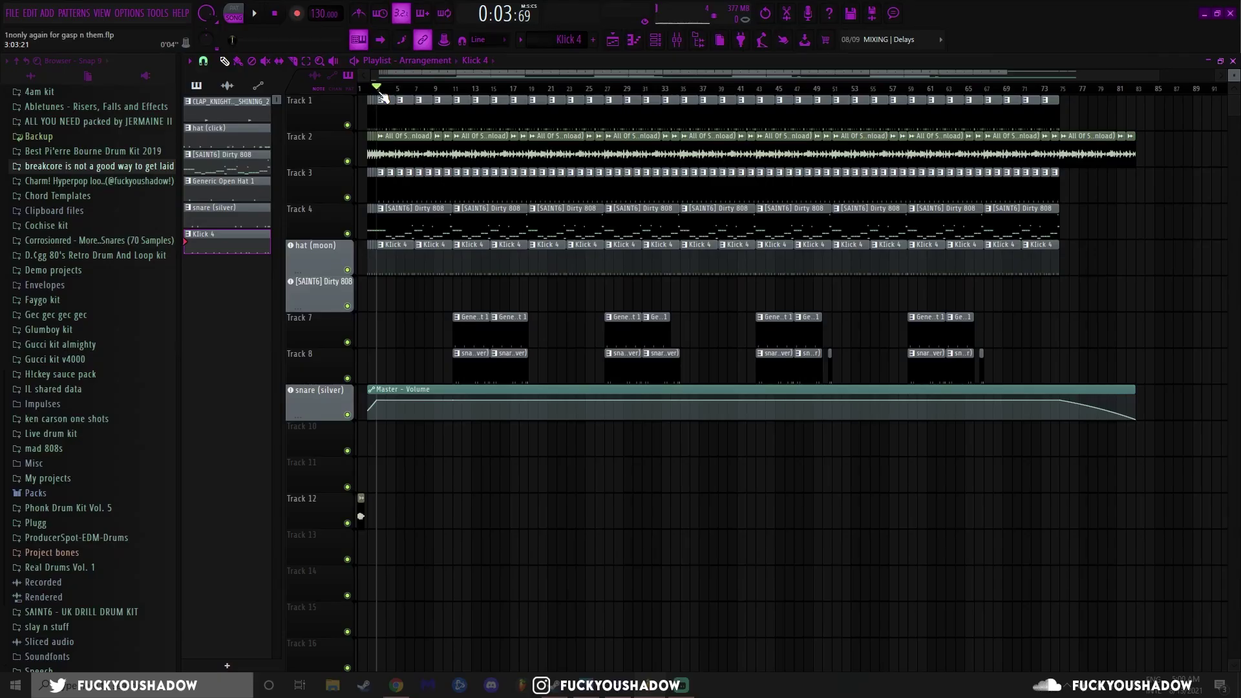
Solo Track 7, add Track 8, and start playback from bar 11 to hear the open hat and silver snare.
{"action": "left_click_drag", "start_coordinate": [391, 89], "coordinate": [462, 171]}
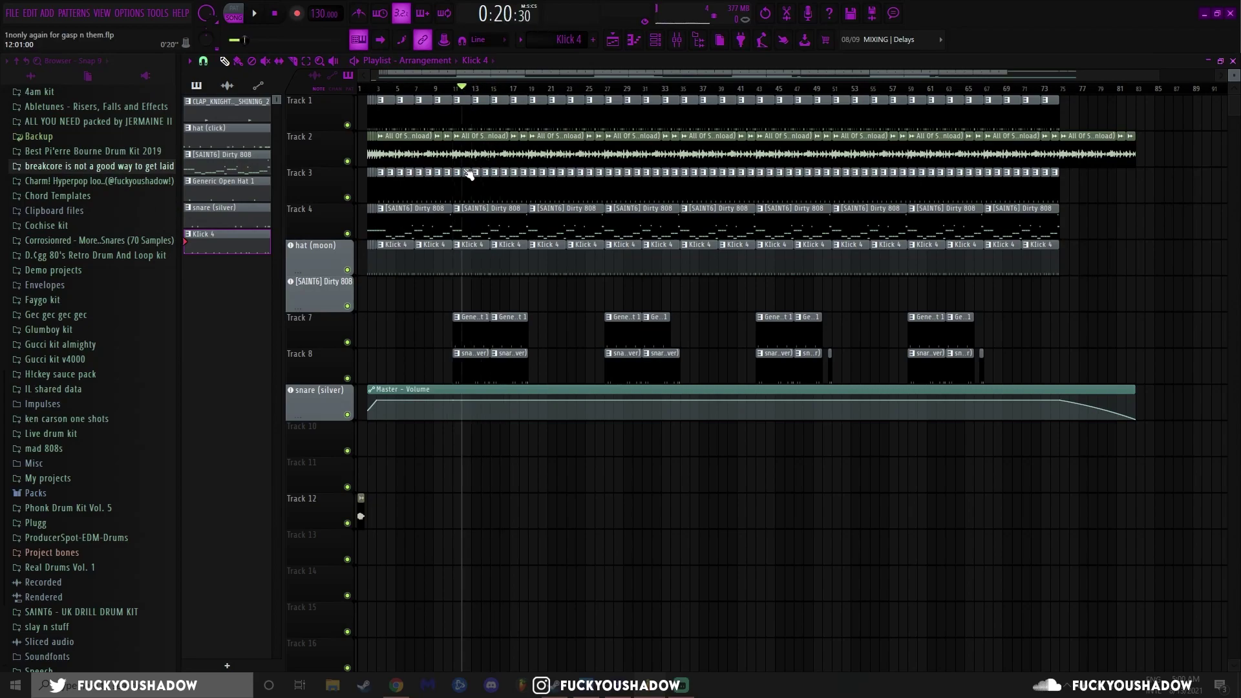
{"action": "scroll", "coordinate": [435, 351], "scroll_direction": "up", "scroll_amount": 2}
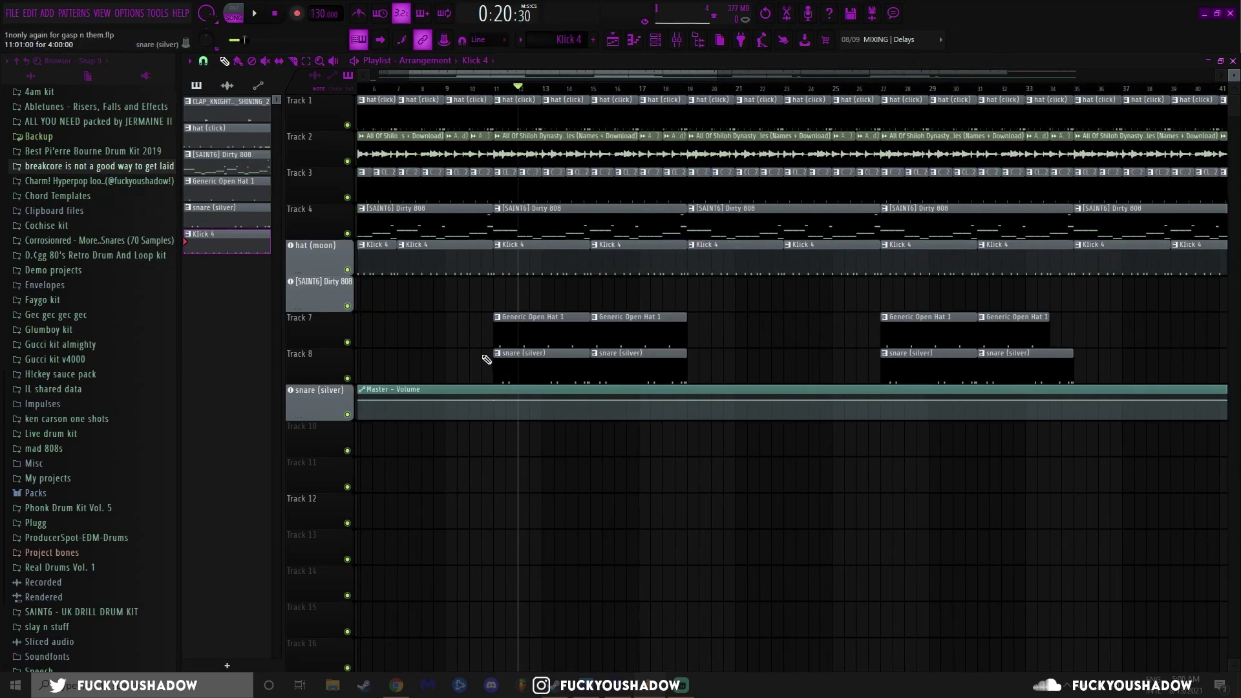
{"action": "left_click", "coordinate": [347, 342], "text": "ctrl"}
{"action": "left_click", "coordinate": [347, 378]}
{"action": "left_click", "coordinate": [493, 91]}
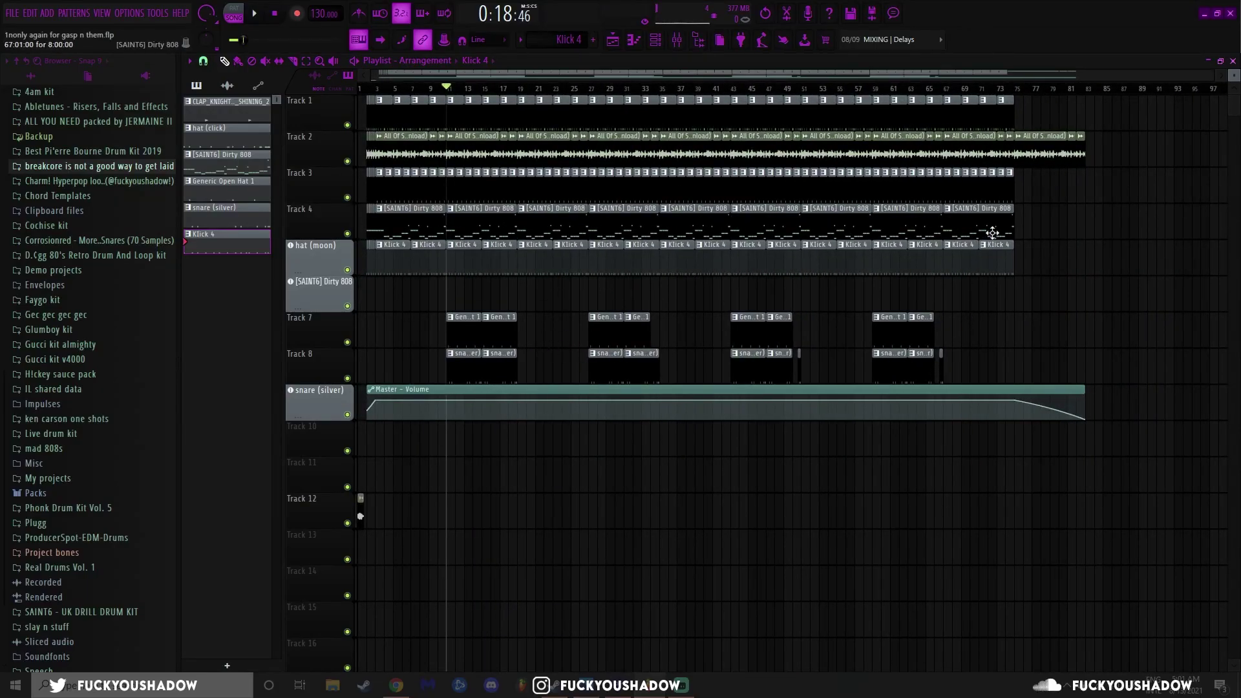
Select bar 2 of the arrangement as the playback range, play the chopped intro, and clear the selection.
{"action": "scroll", "coordinate": [282, 362], "scroll_direction": "up", "scroll_amount": 4}
{"action": "scroll", "coordinate": [283, 362], "scroll_direction": "up", "scroll_amount": 2}
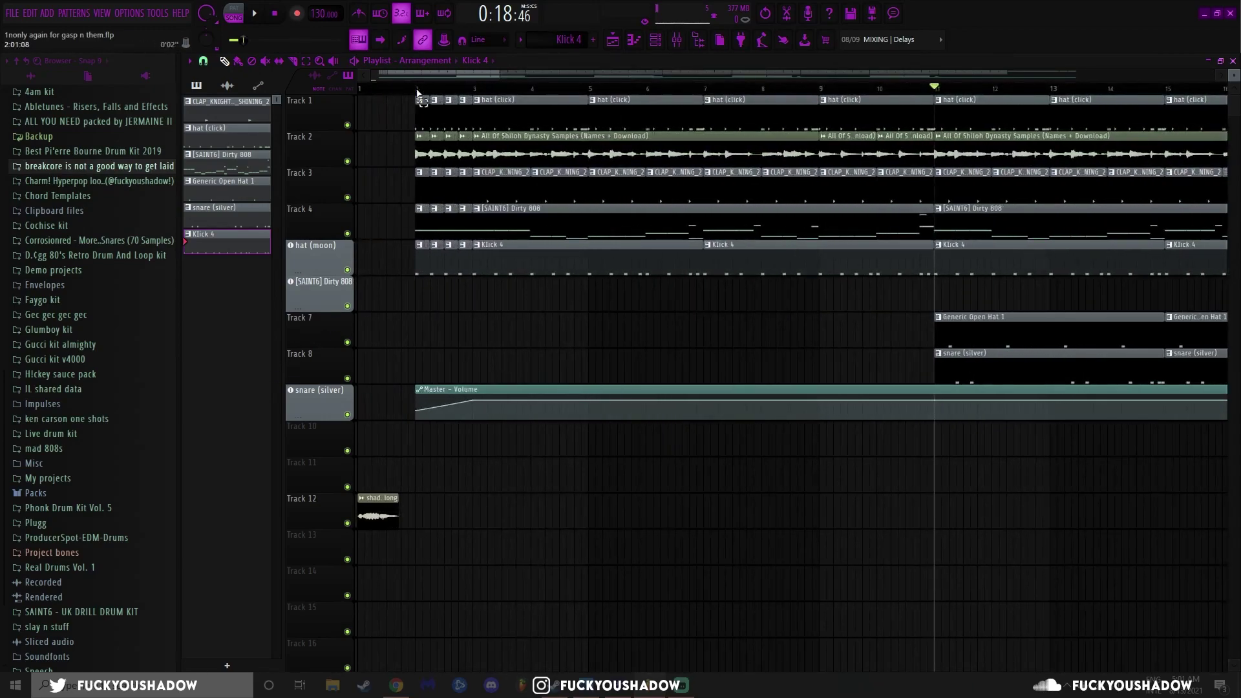
{"action": "left_click_drag", "start_coordinate": [417, 91], "coordinate": [447, 92]}
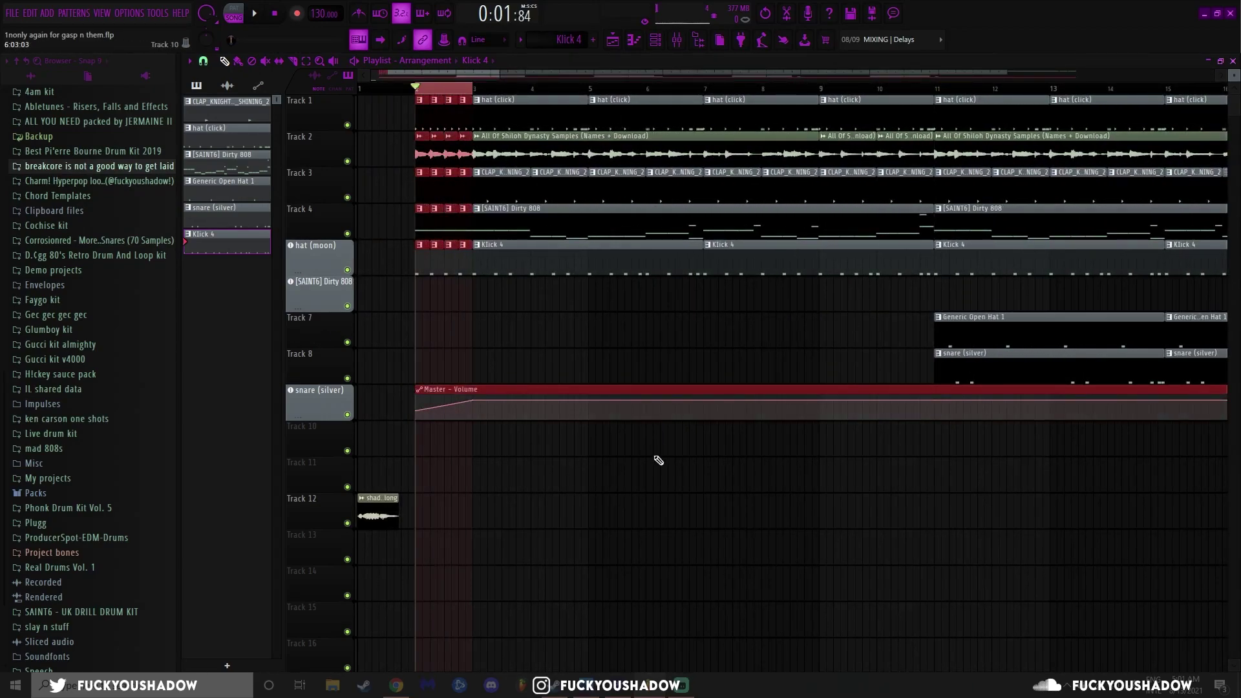
{"action": "key", "text": "space"}
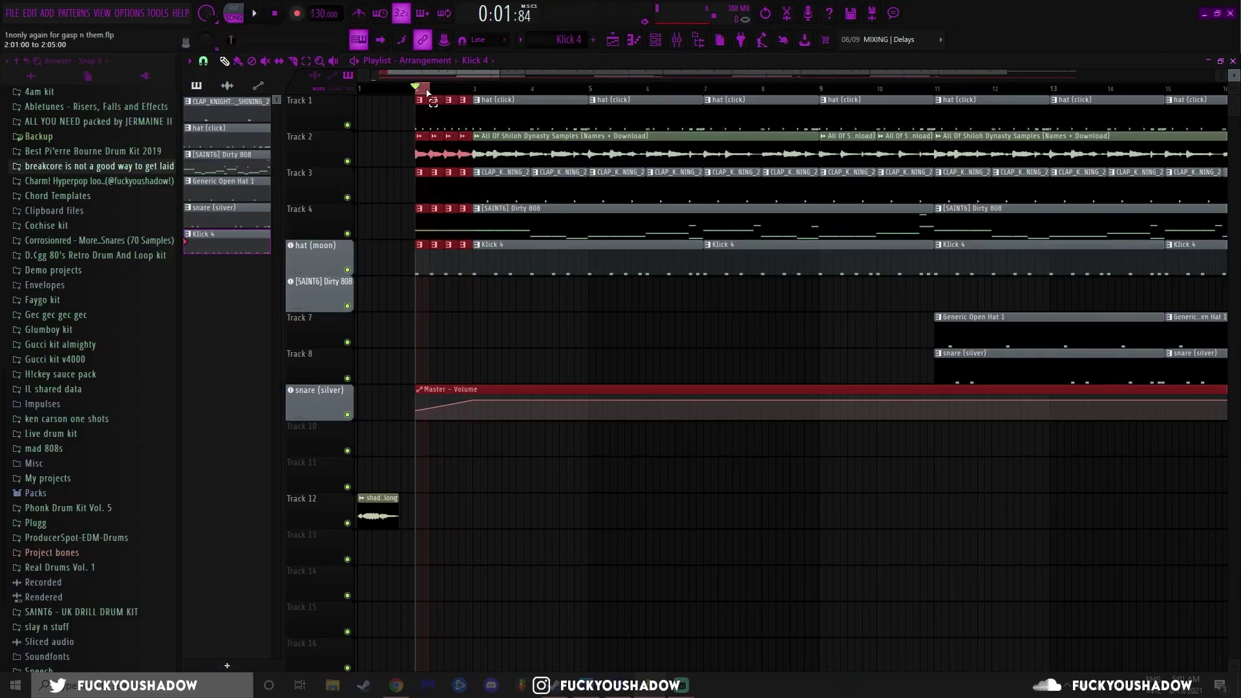
{"action": "key", "text": "space"}
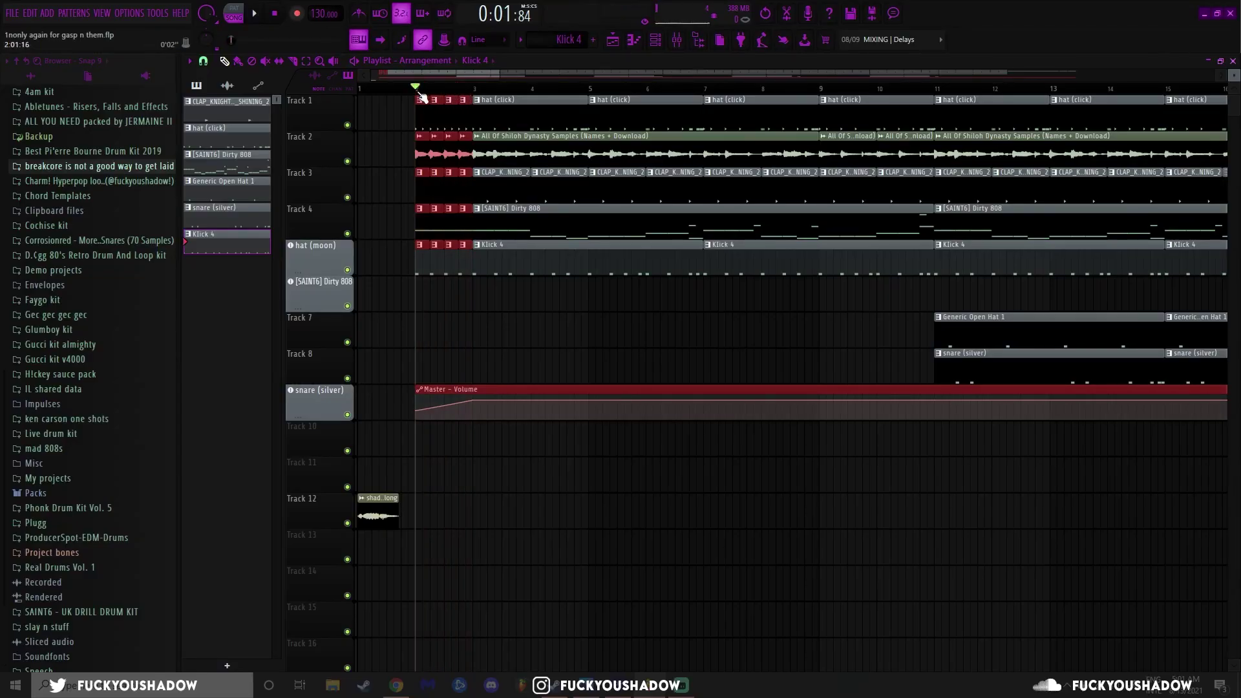
{"action": "left_click", "coordinate": [372, 134]}
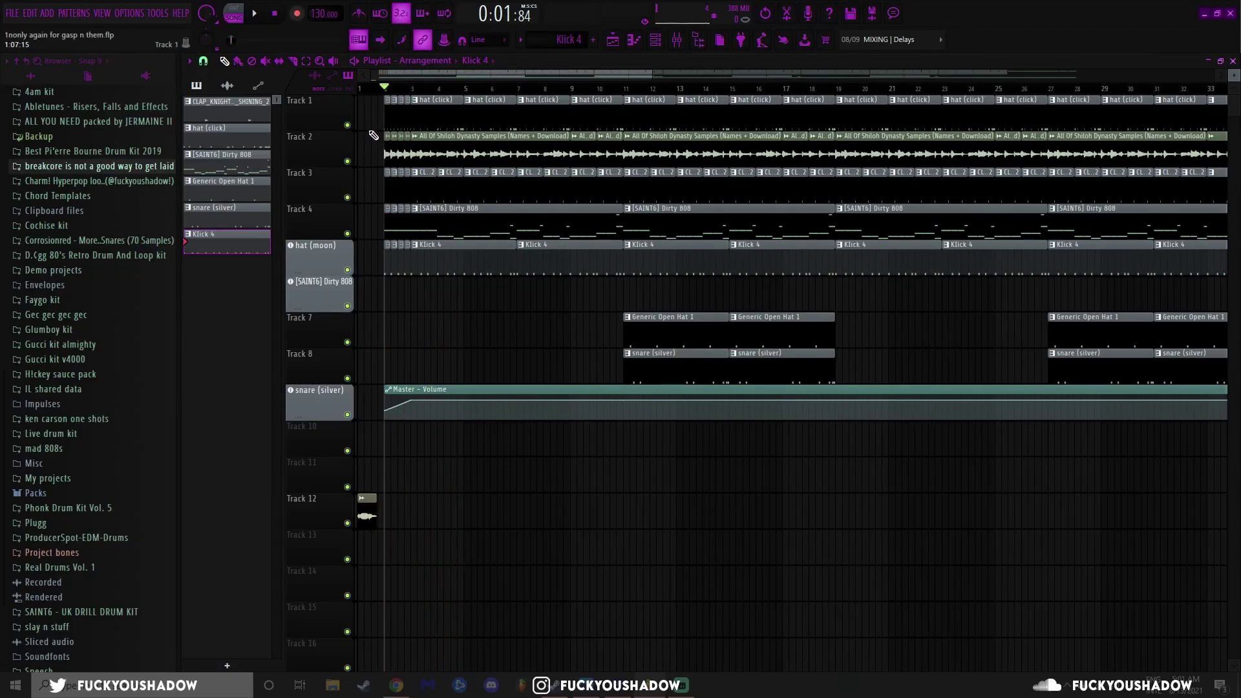
Open the mixer and inspect the effect slots of the Master, Insert 1 and hat (moon) tracks.
{"action": "scroll", "coordinate": [462, 223], "scroll_direction": "down", "scroll_amount": 5}
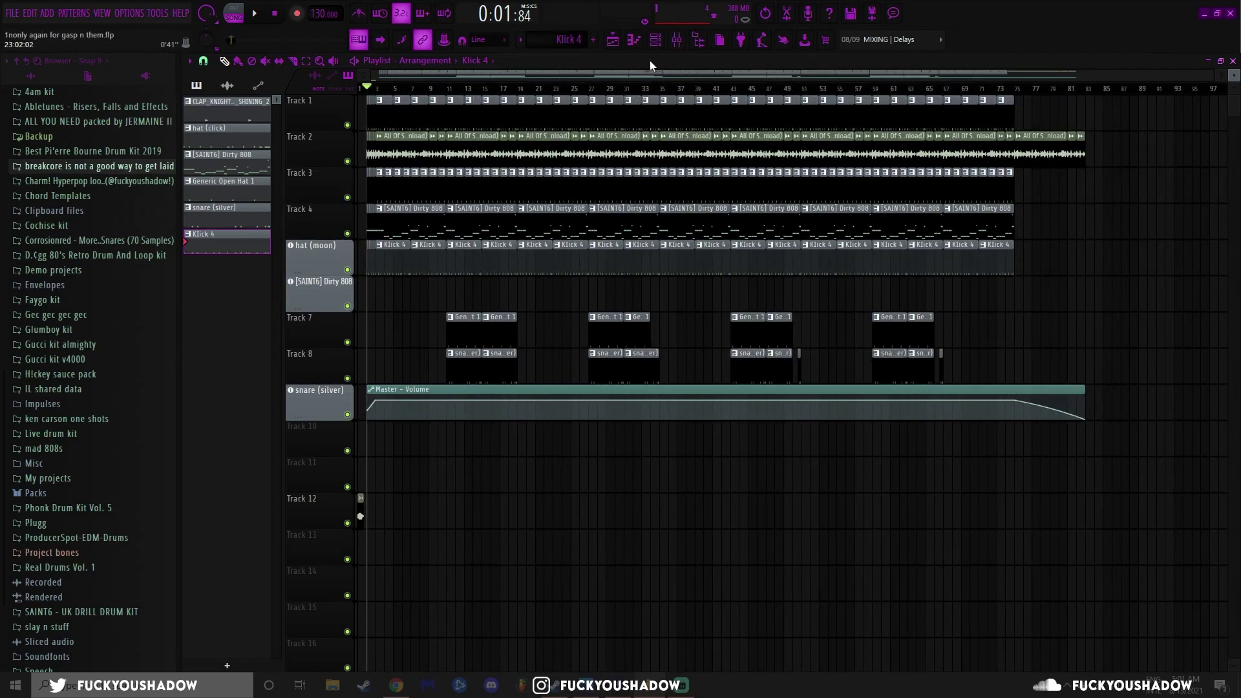
{"action": "left_click", "coordinate": [677, 39]}
{"action": "left_click", "coordinate": [222, 194]}
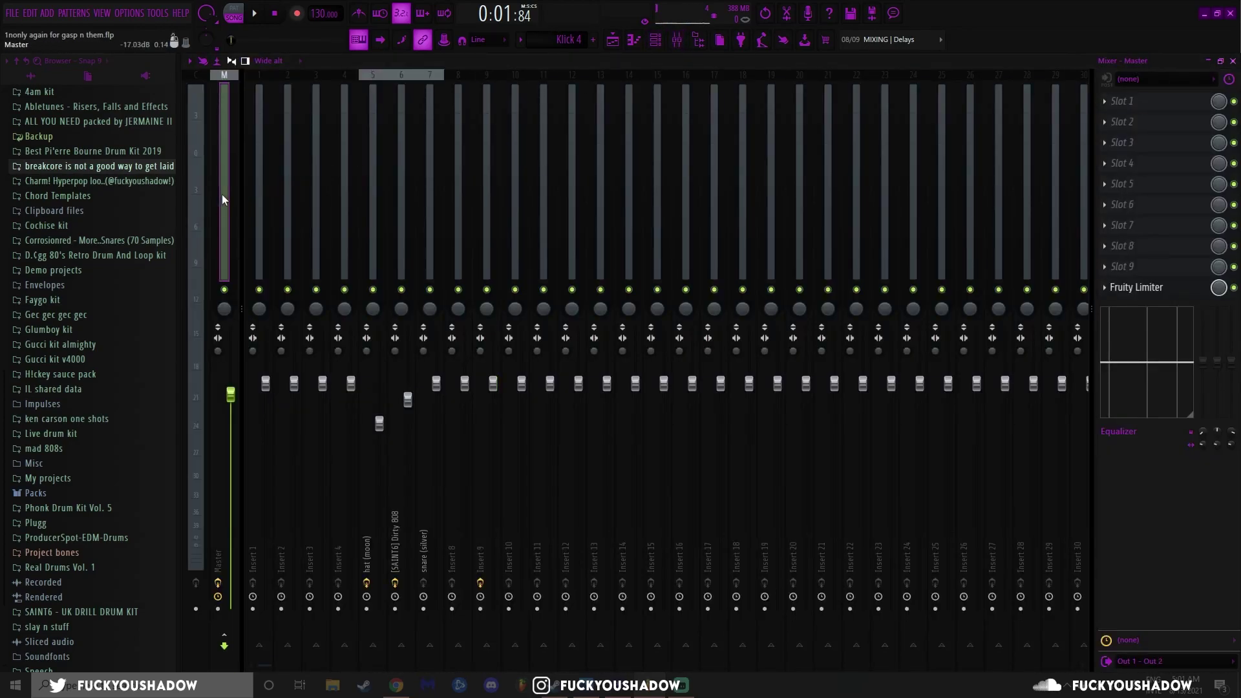
{"action": "left_click", "coordinate": [260, 238]}
{"action": "left_click", "coordinate": [373, 242]}
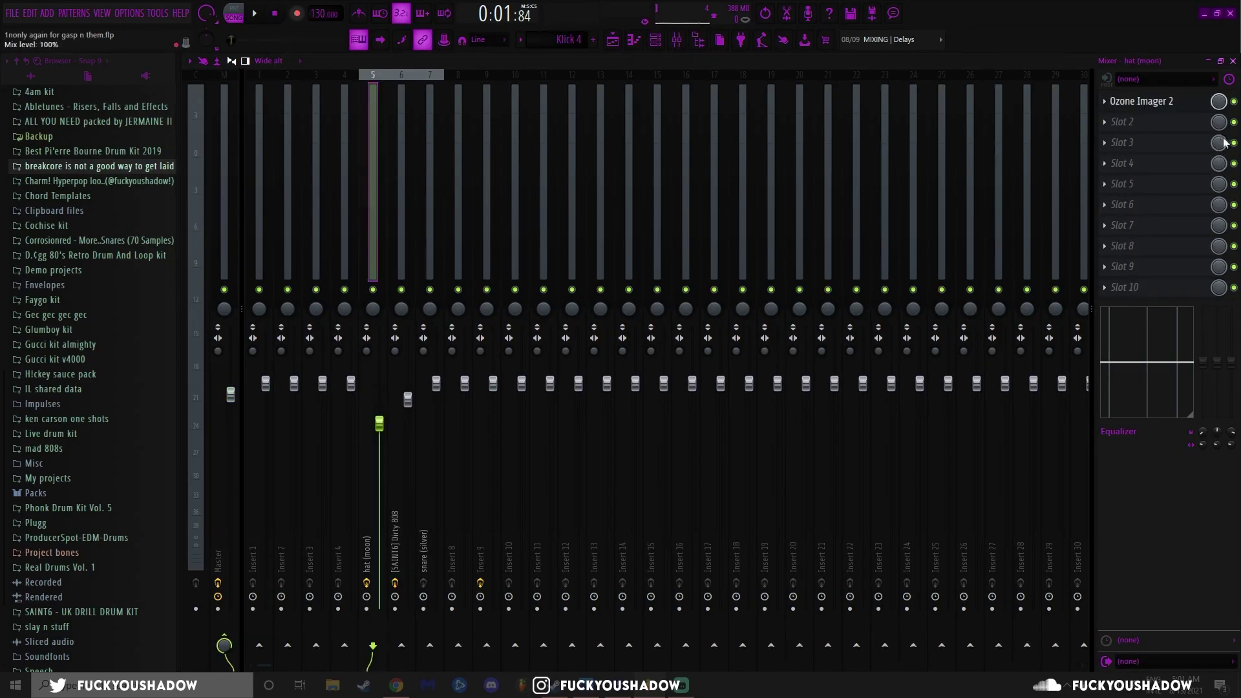
Inspect the Ozone Imager 2 on hat (moon), and the Fruity Parametric EQ 2 and Ozone Imager 2 on [SAINT6] Dirty 808.
{"action": "left_click", "coordinate": [1173, 103]}
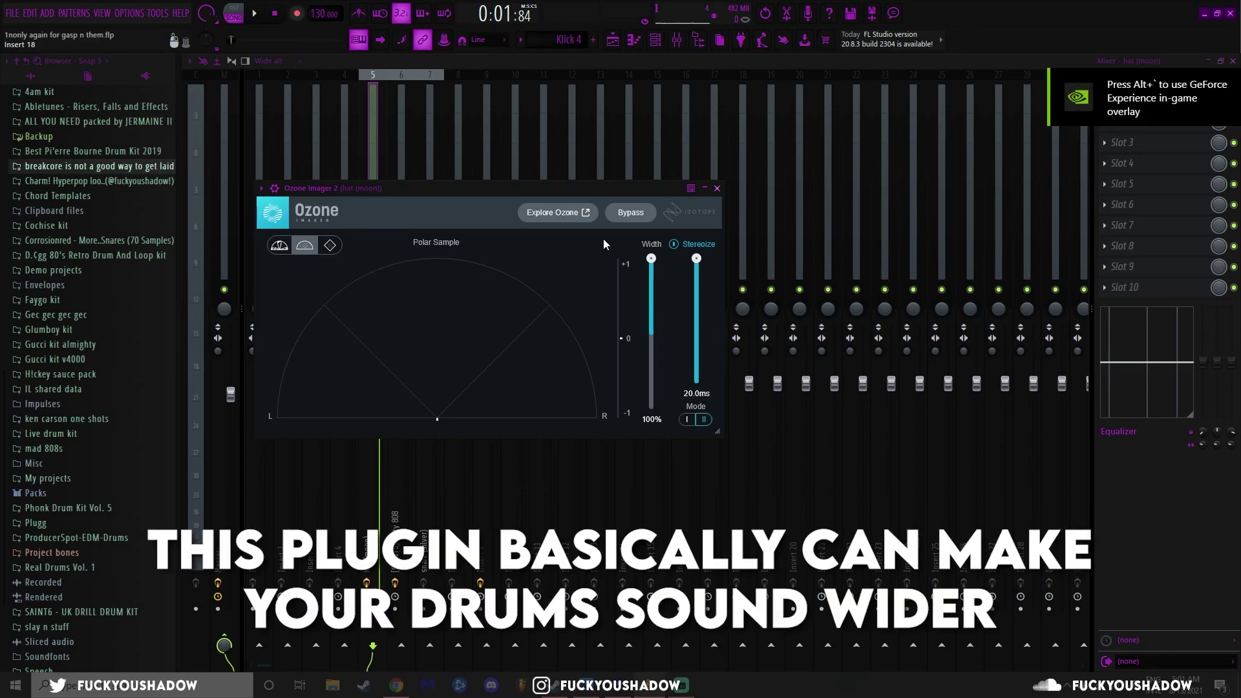
{"action": "left_click", "coordinate": [717, 189]}
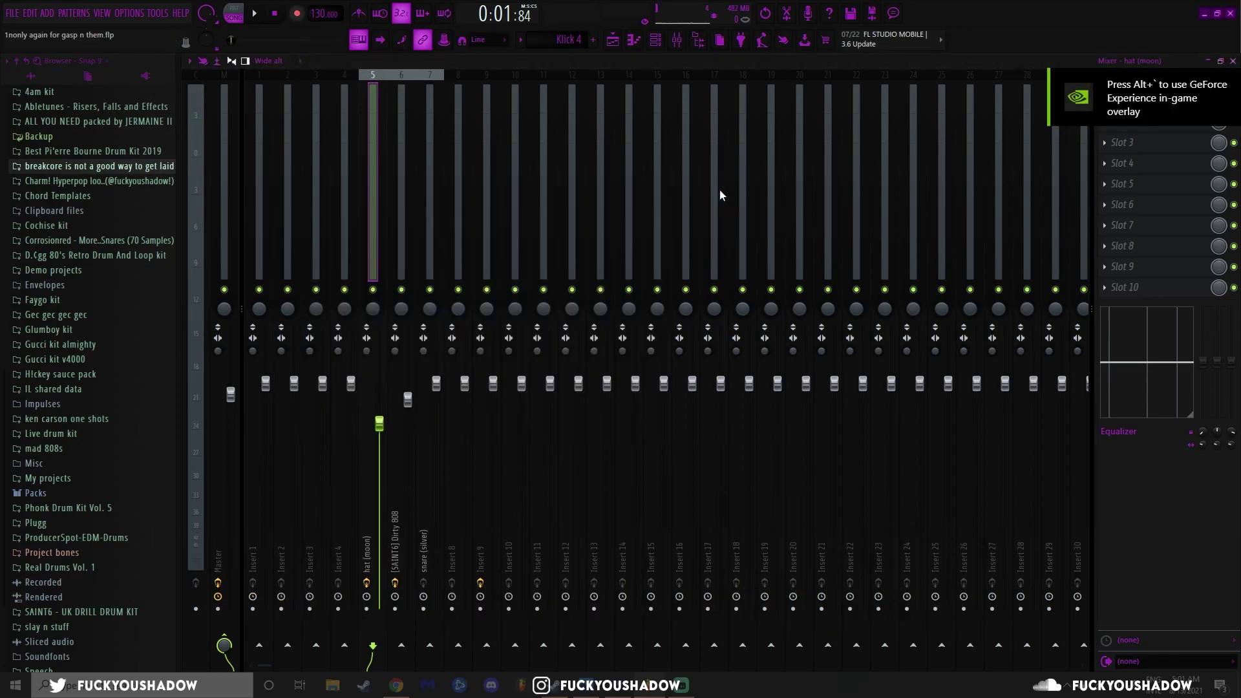
{"action": "left_click", "coordinate": [407, 250]}
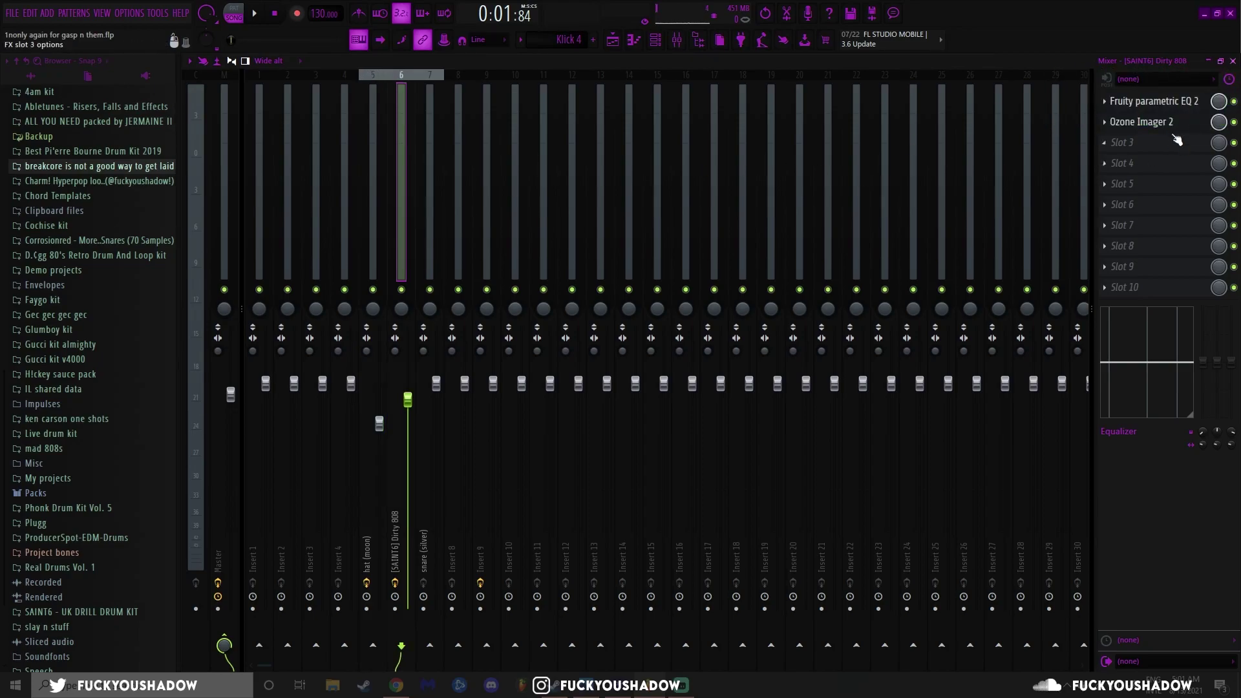
{"action": "left_click", "coordinate": [1144, 105]}
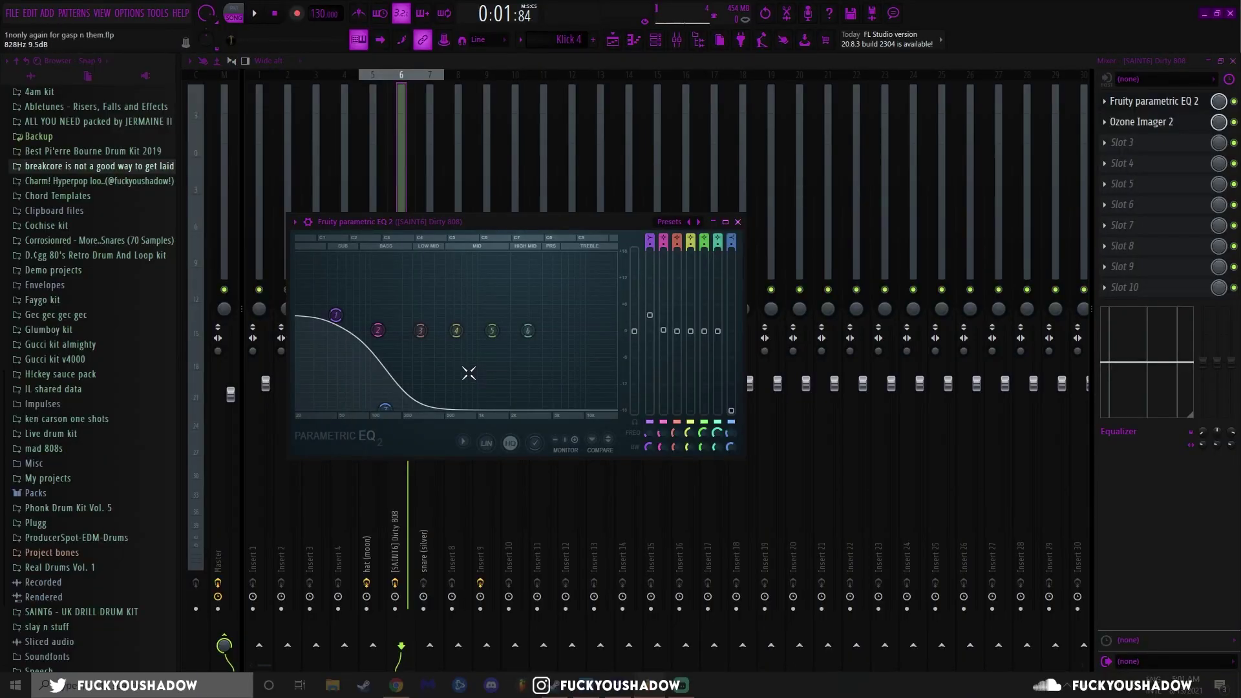
{"action": "left_click", "coordinate": [737, 222]}
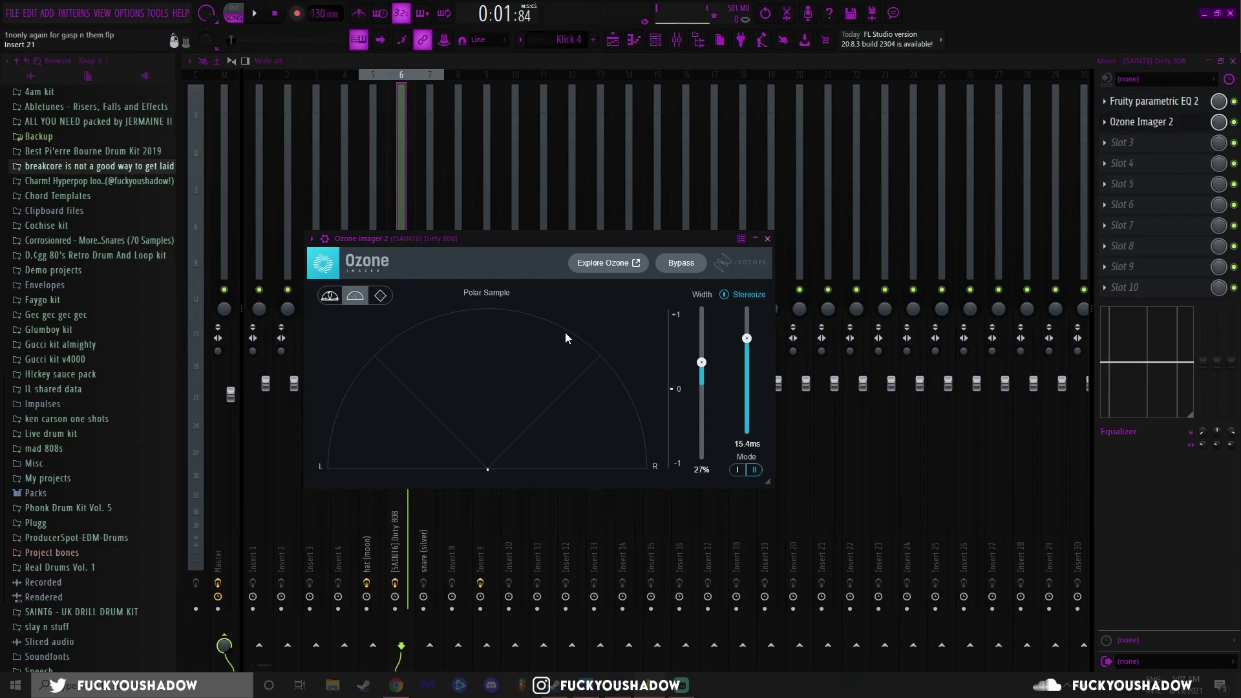
{"action": "left_click", "coordinate": [767, 238]}
Check the Fruity Parametric EQ 2 curve on mixer track Insert 9 and show the playlist.
{"action": "left_click", "coordinate": [429, 243]}
{"action": "left_click", "coordinate": [481, 233]}
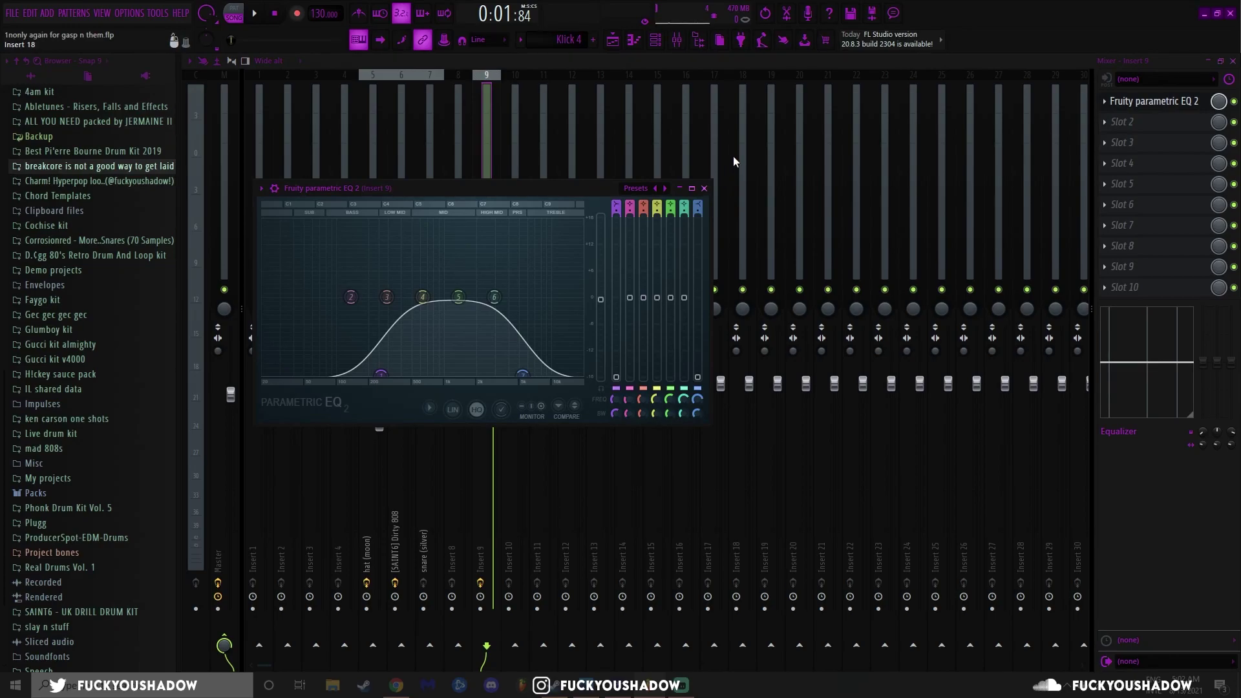
{"action": "key", "text": "F5"}
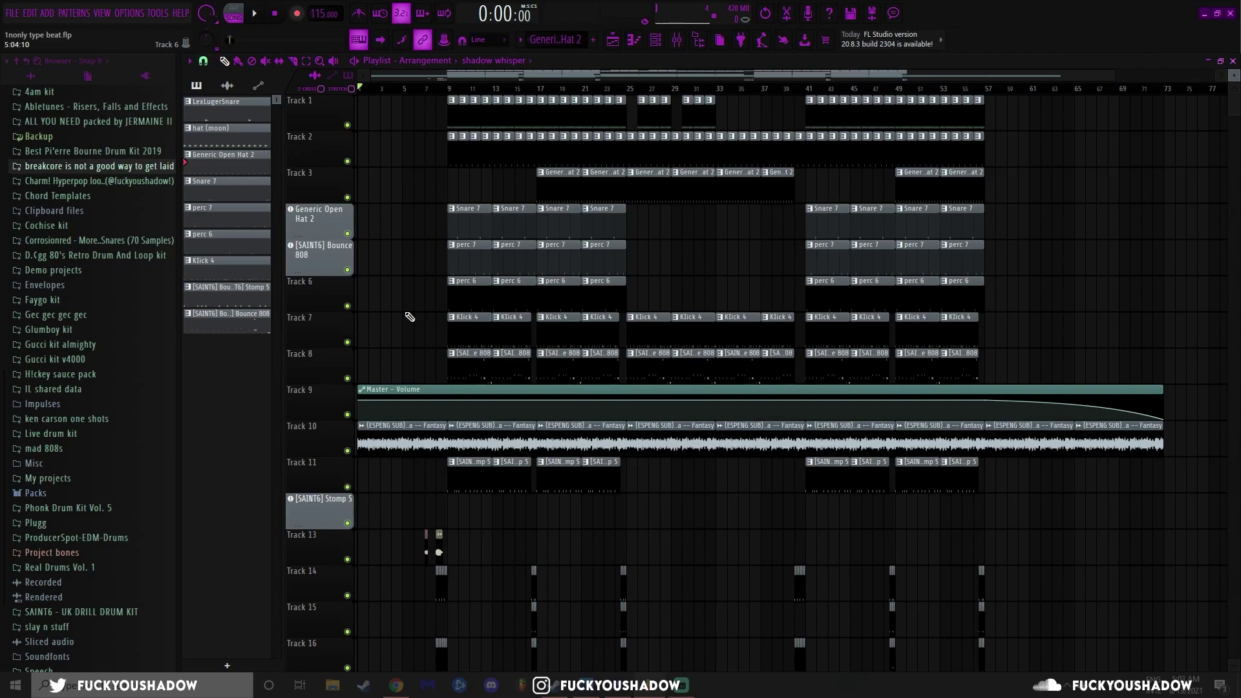
Solo Track 10 and play the Fantasy sample from the start of the 1nonly type beat arrangement.
{"action": "left_click", "coordinate": [655, 39]}
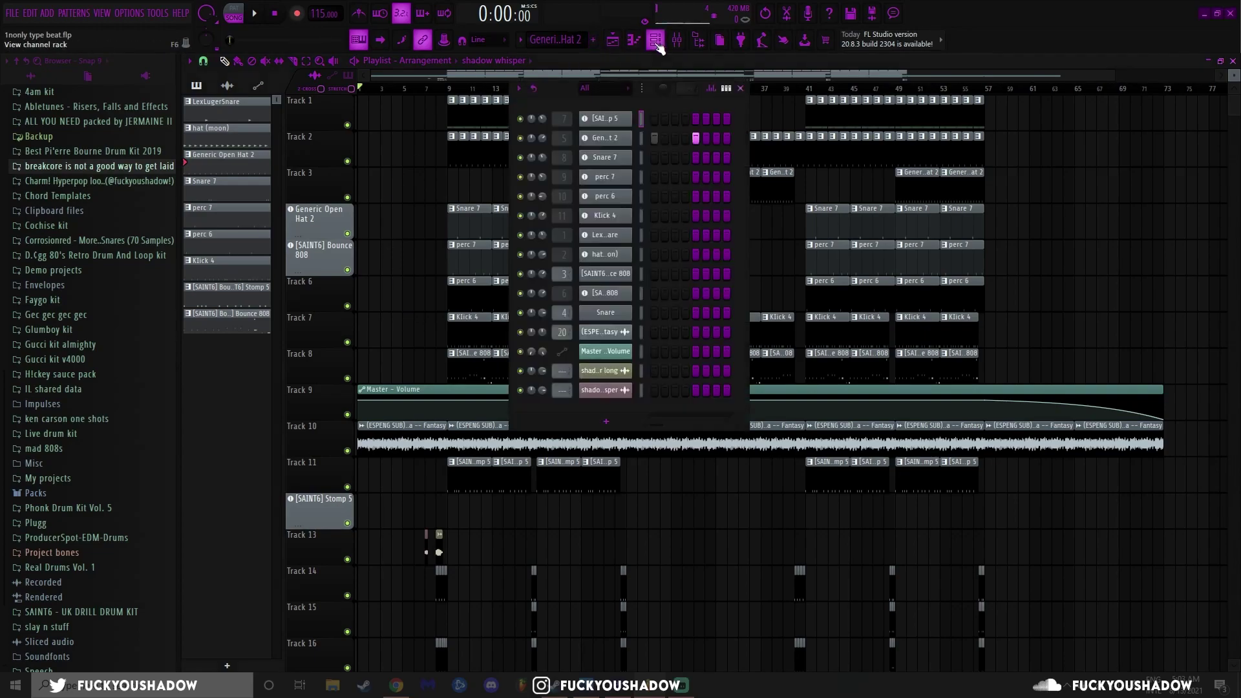
{"action": "left_click", "coordinate": [364, 430]}
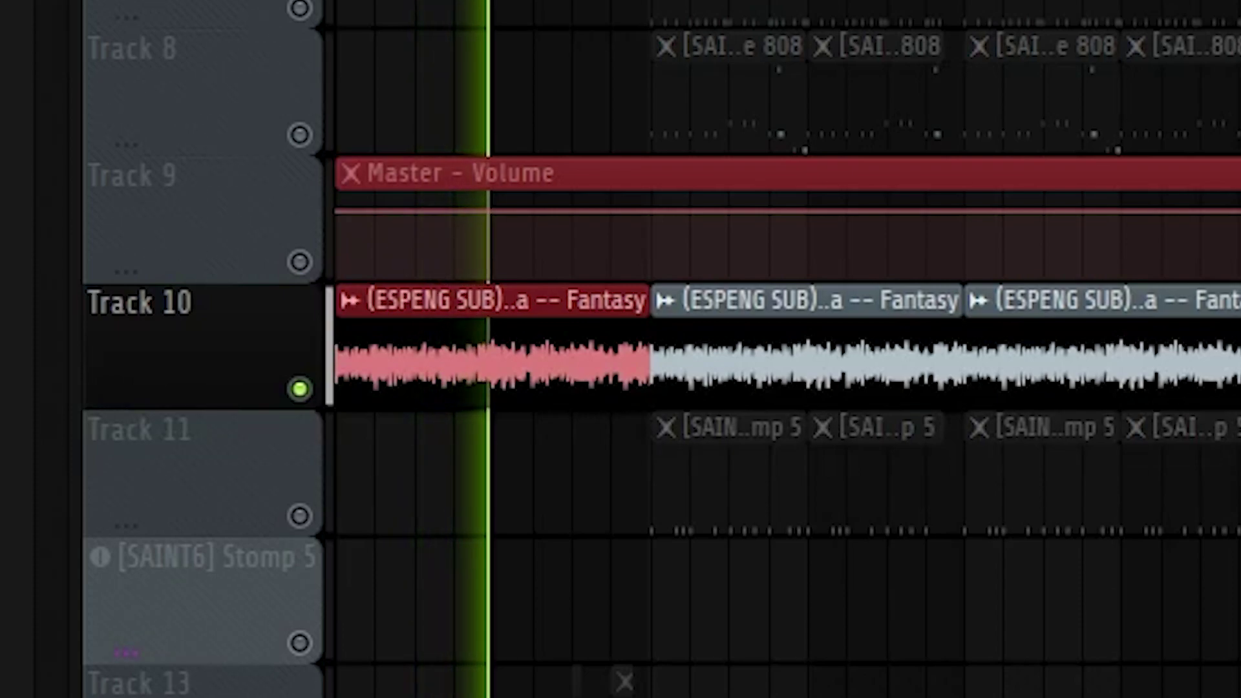
{"action": "key", "text": "space"}
{"action": "left_click", "coordinate": [391, 347]}
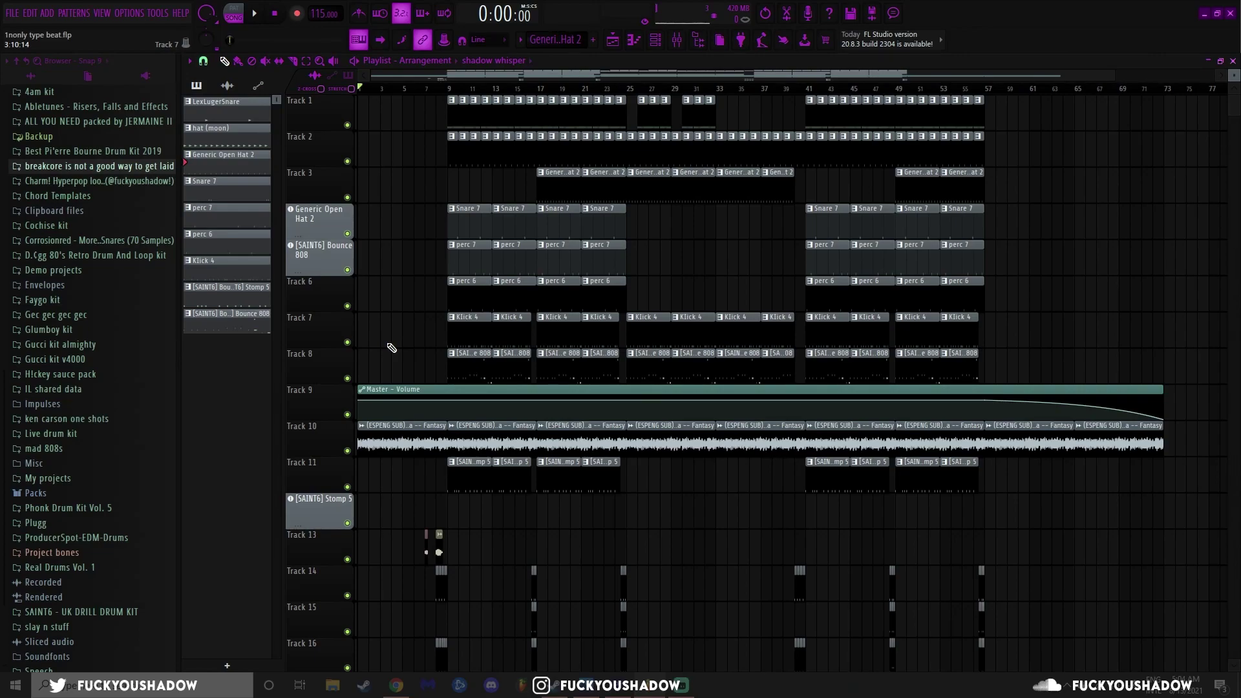
Open the channel rack and audition the channel samples one by one, from [SAINT6] Stomp 5 down to [SAINT6] Bounce 808.
{"action": "left_click", "coordinate": [655, 39]}
{"action": "left_click", "coordinate": [614, 119]}
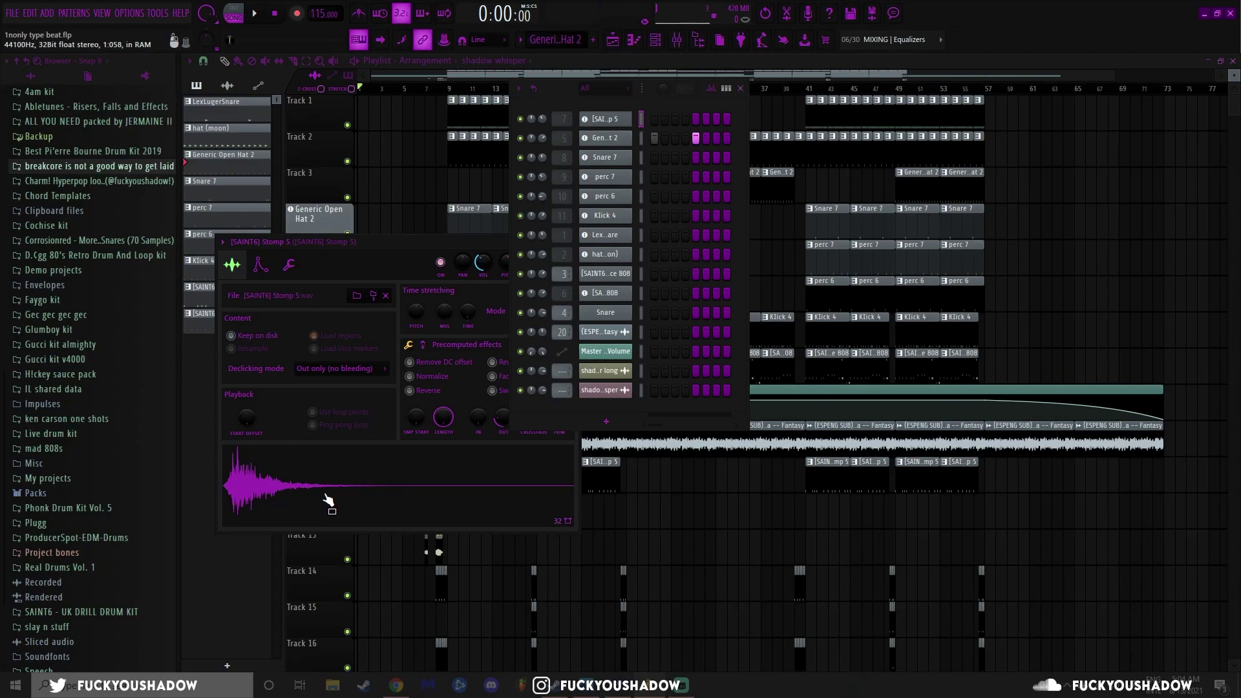
{"action": "key", "text": "Down"}
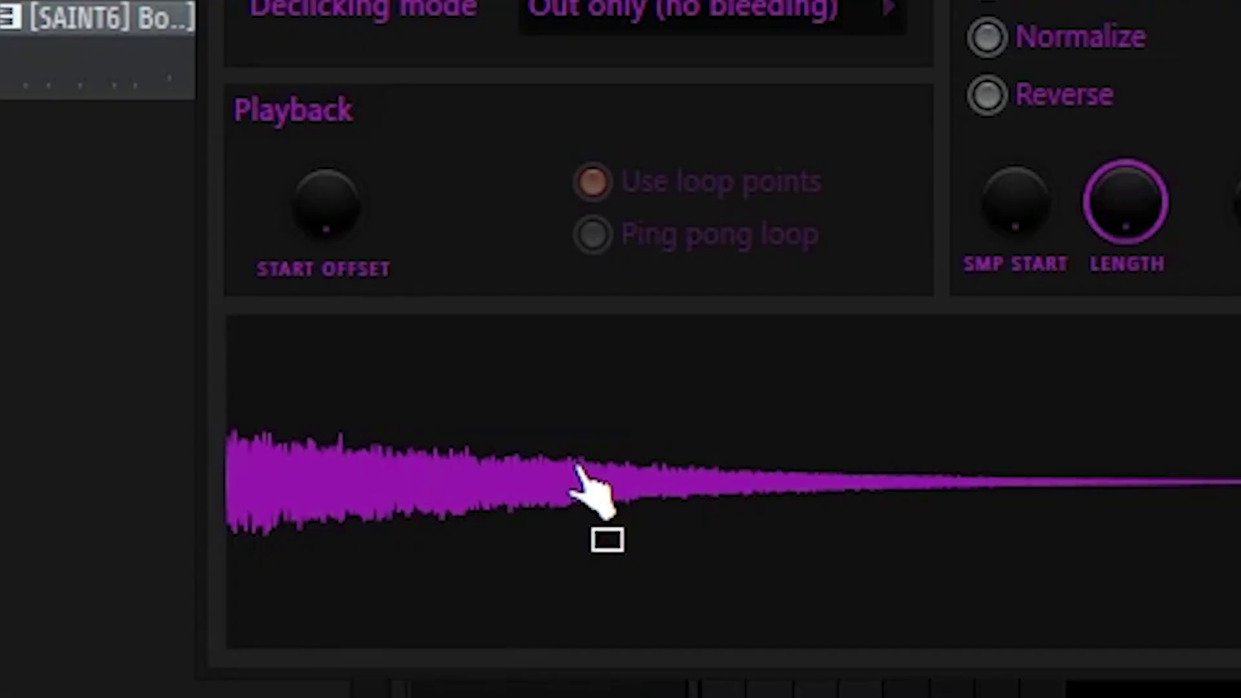
{"action": "key", "text": "Down"}
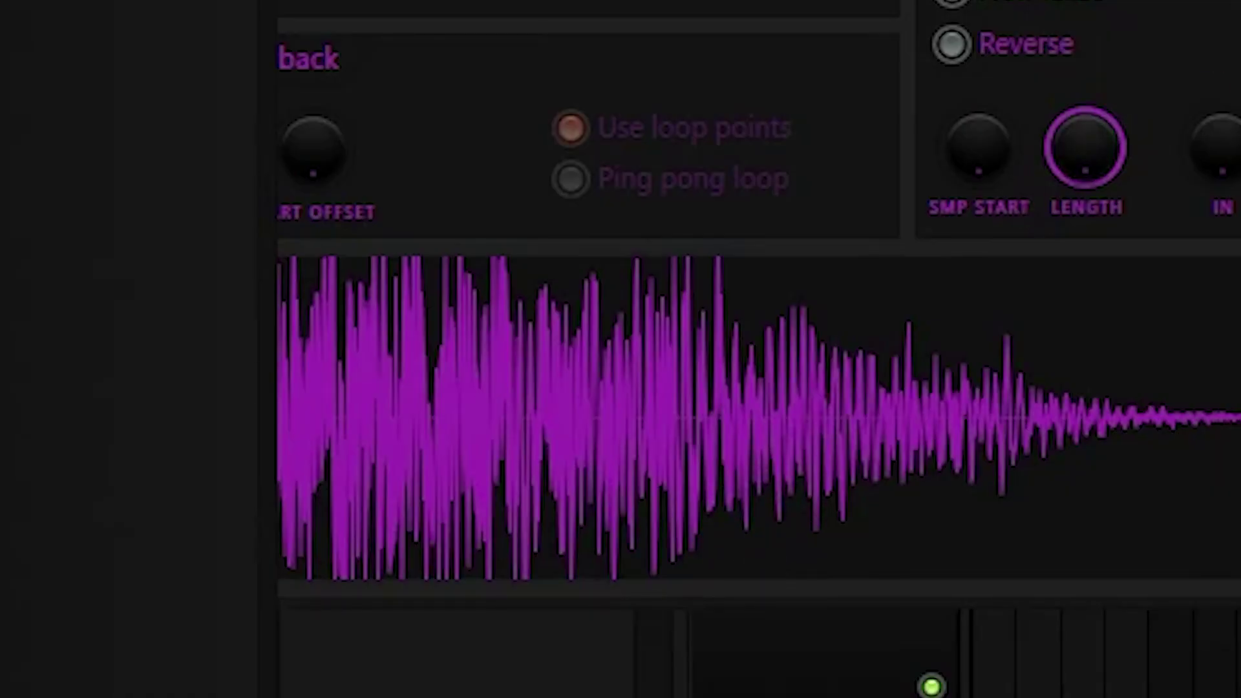
{"action": "key", "text": "Down"}
{"action": "key", "text": "Down"}
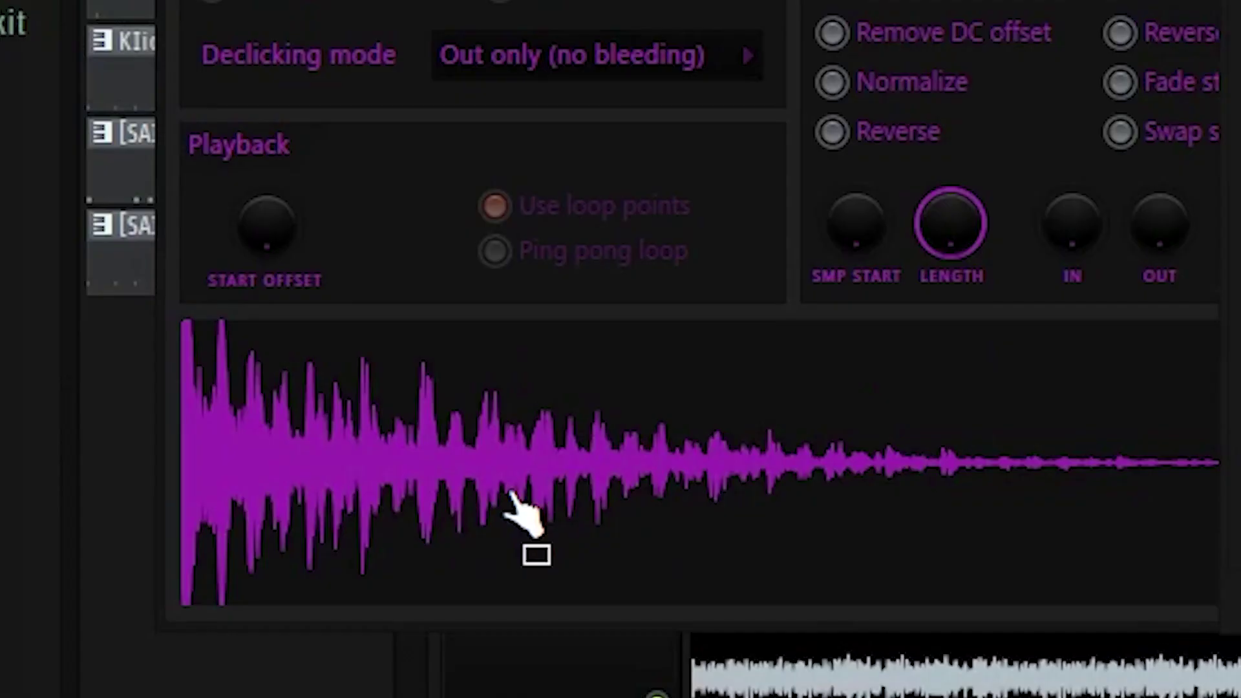
{"action": "key", "text": "Down"}
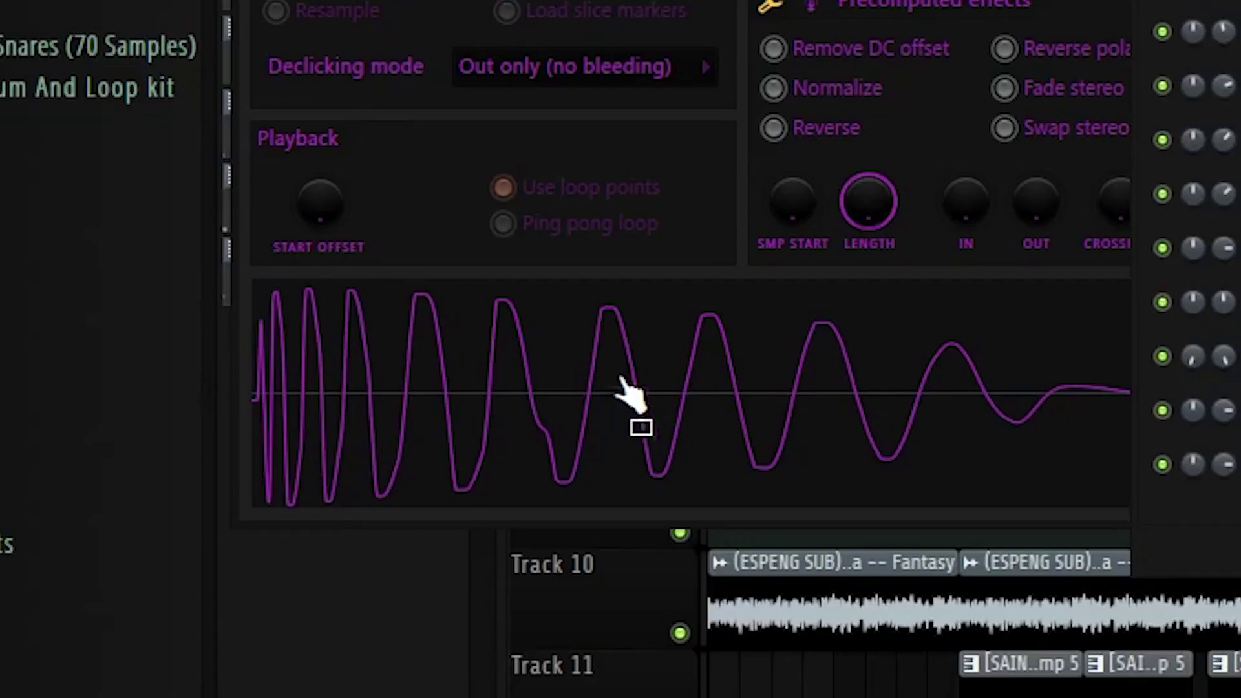
{"action": "key", "text": "Down"}
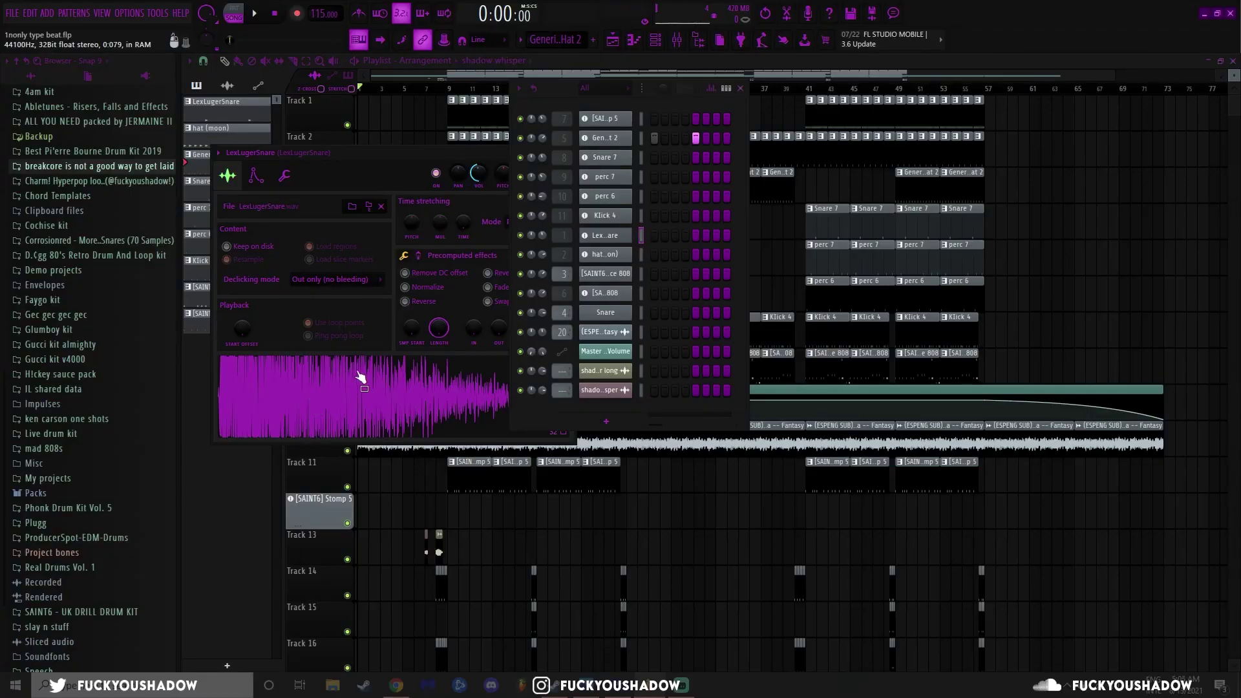
{"action": "key", "text": "Down"}
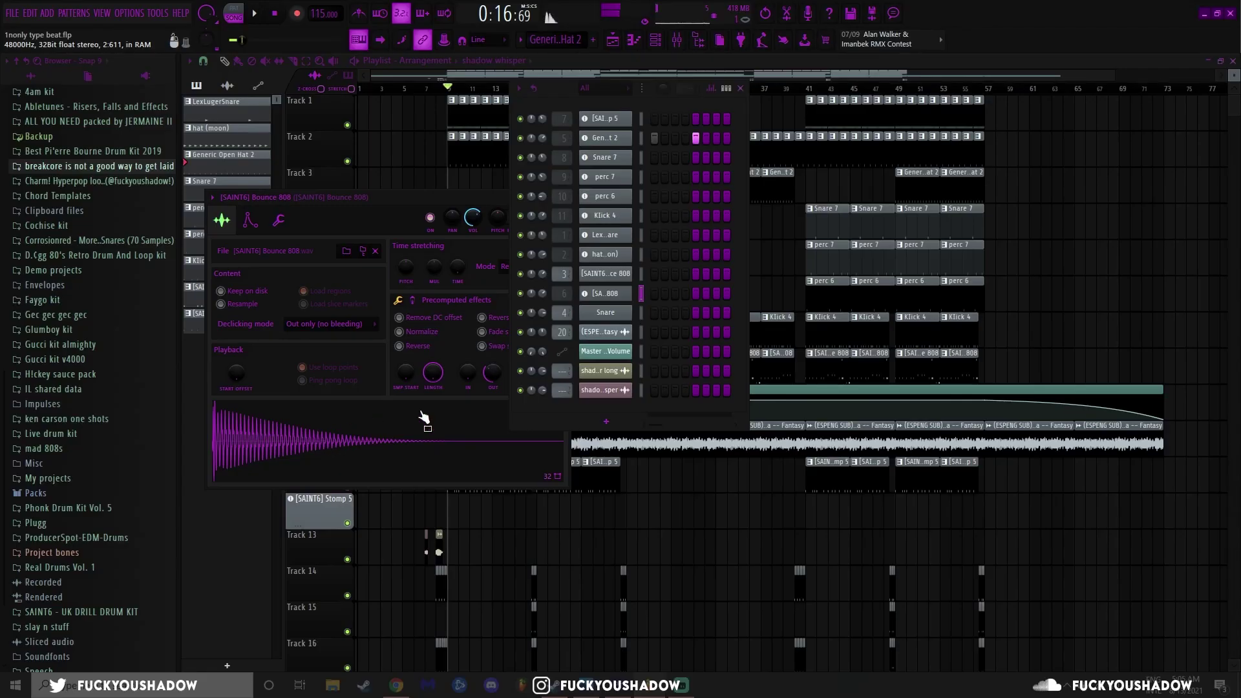
Delete the Snare channel from the channel rack and confirm the deletion.
{"action": "left_click", "coordinate": [609, 312]}
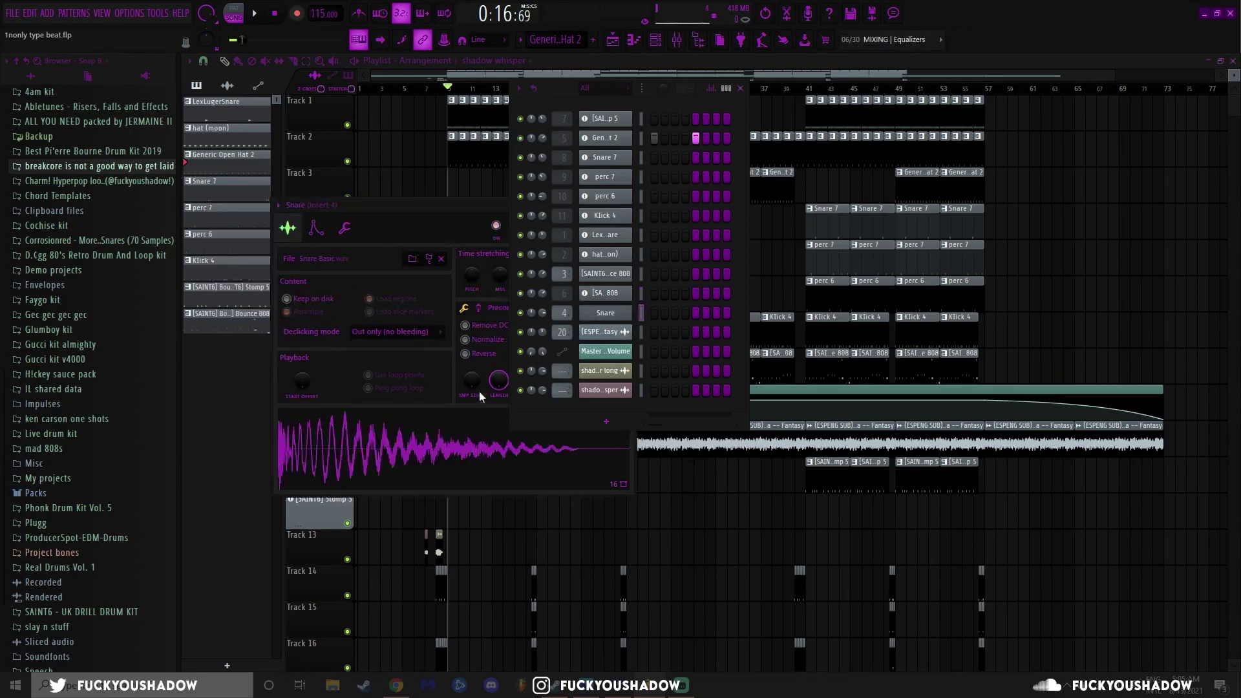
{"action": "key", "text": "alt+Delete"}
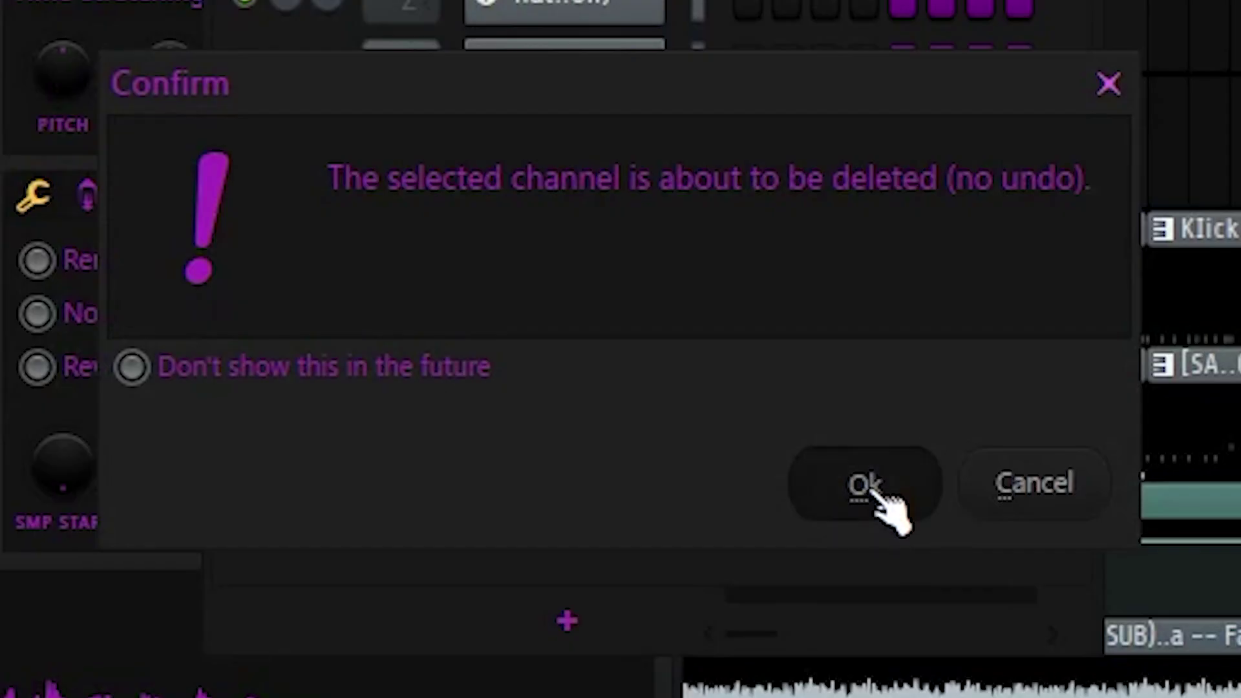
{"action": "left_click", "coordinate": [869, 488]}
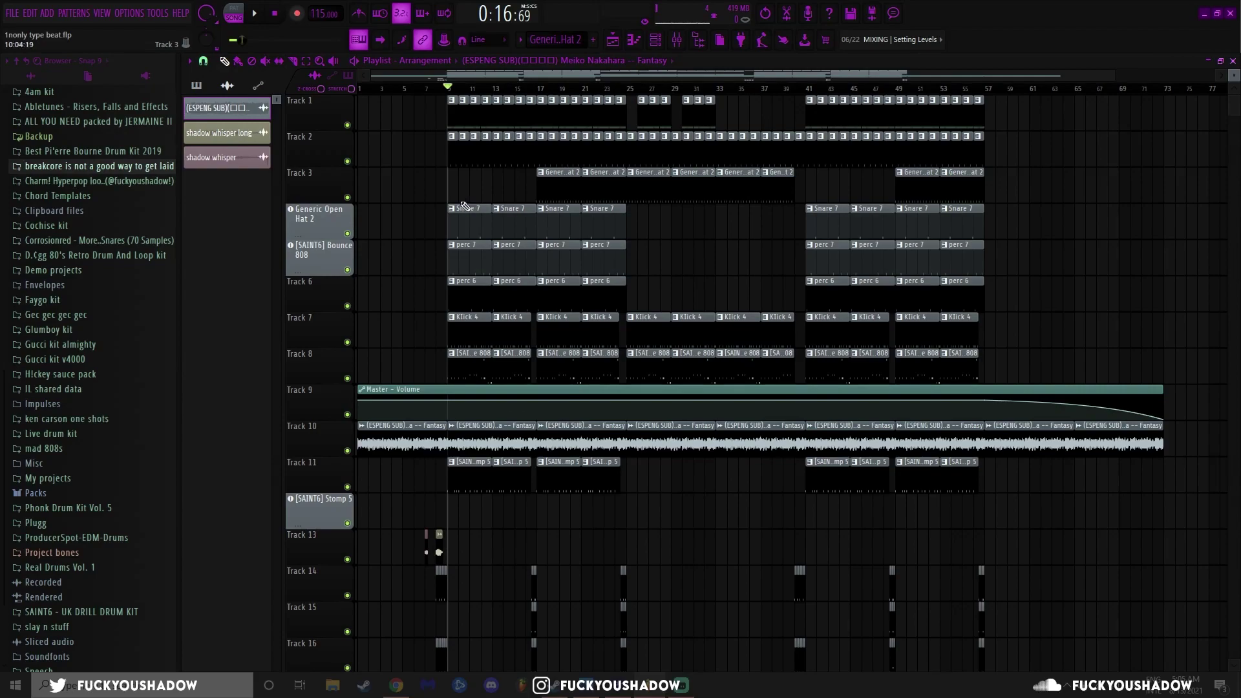
Solo Track 2 in the playlist, then view and play the LexLugerSnare pattern in the piano roll.
{"action": "scroll", "coordinate": [464, 207], "scroll_direction": "up", "scroll_amount": 5}
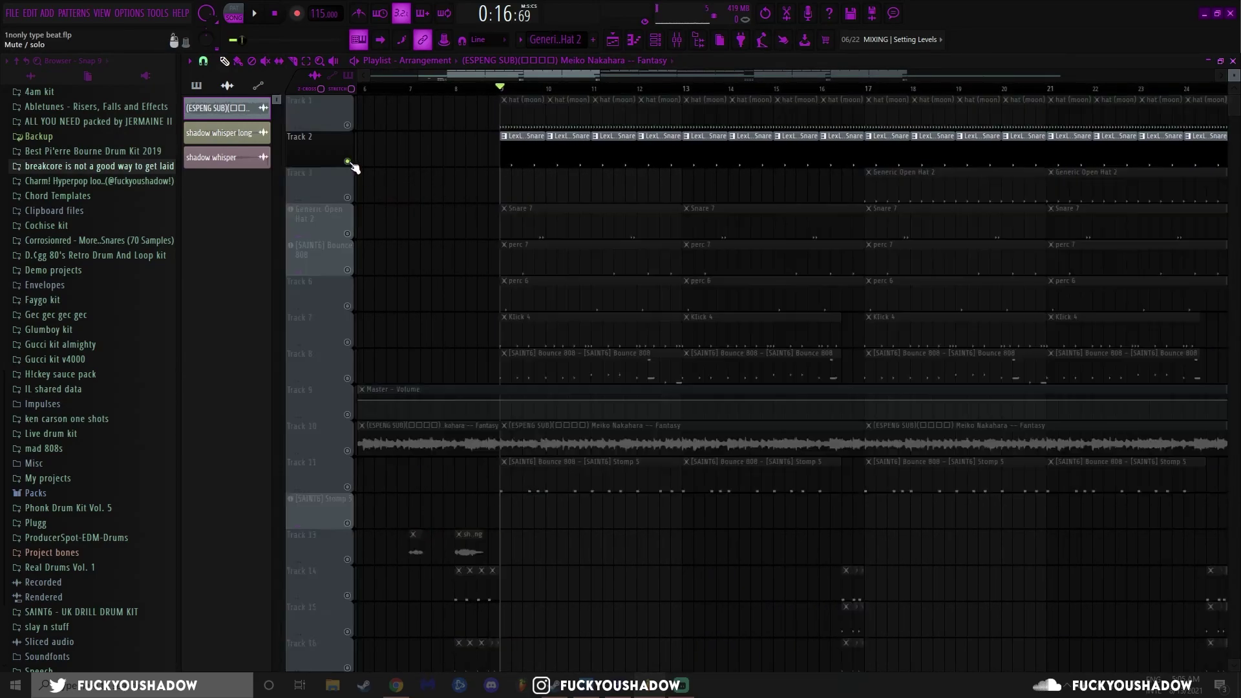
{"action": "double_click", "coordinate": [507, 136]}
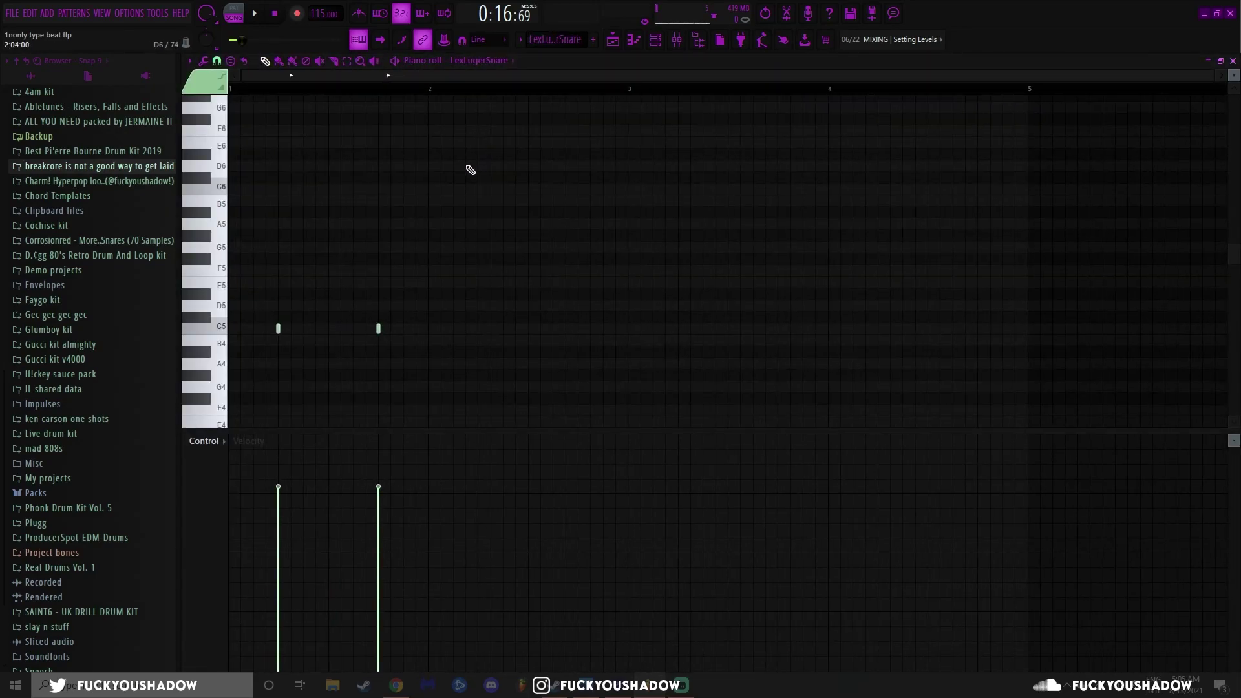
{"action": "key", "text": "space"}
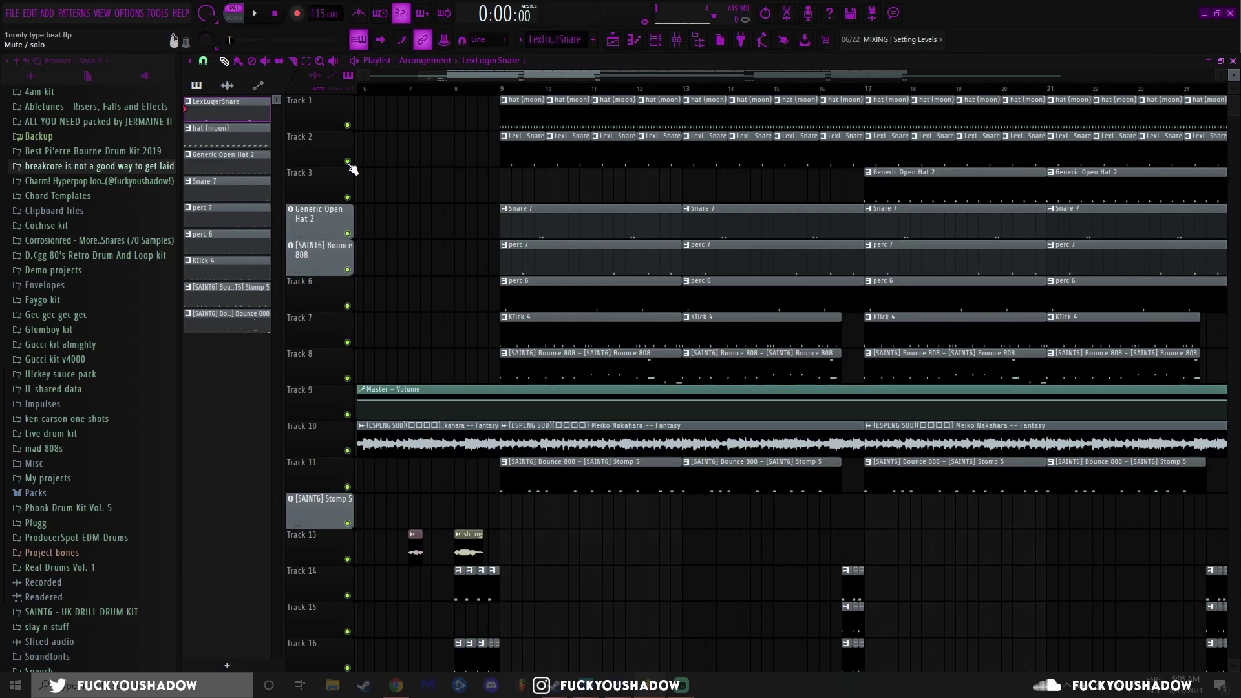
Open the hat (moon) pattern from Track 1 in the piano roll and play it.
{"action": "double_click", "coordinate": [515, 119]}
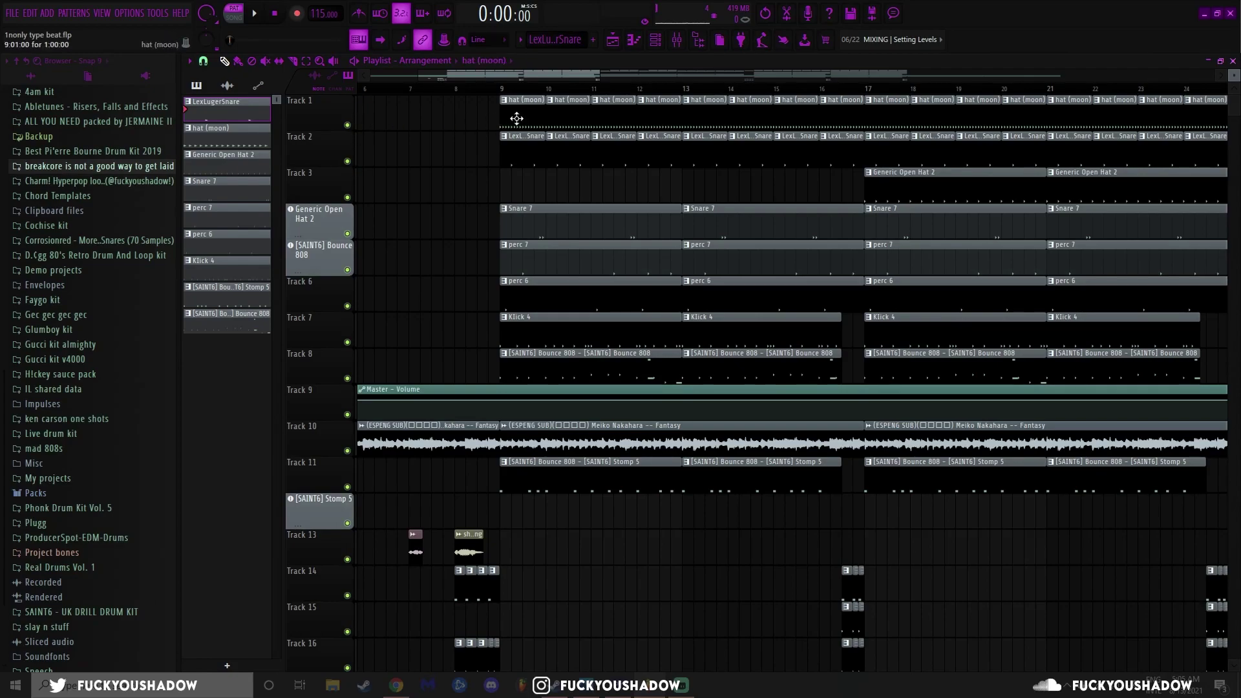
{"action": "key", "text": "space"}
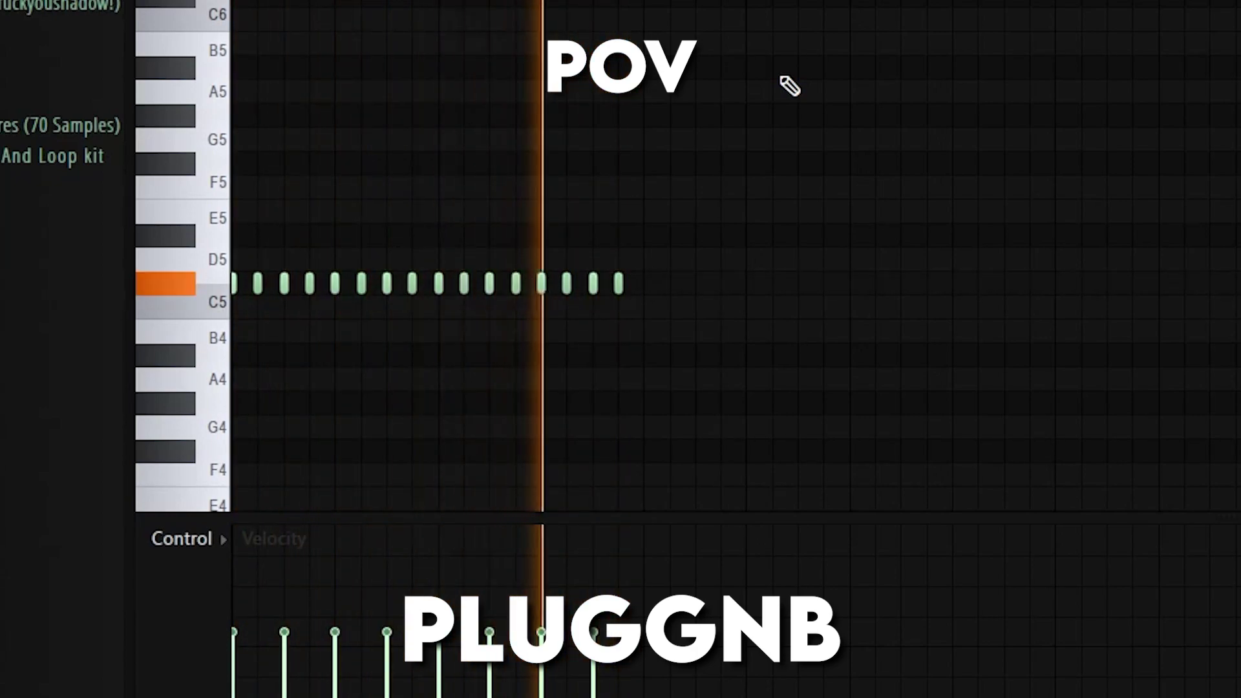
{"action": "key", "text": "space"}
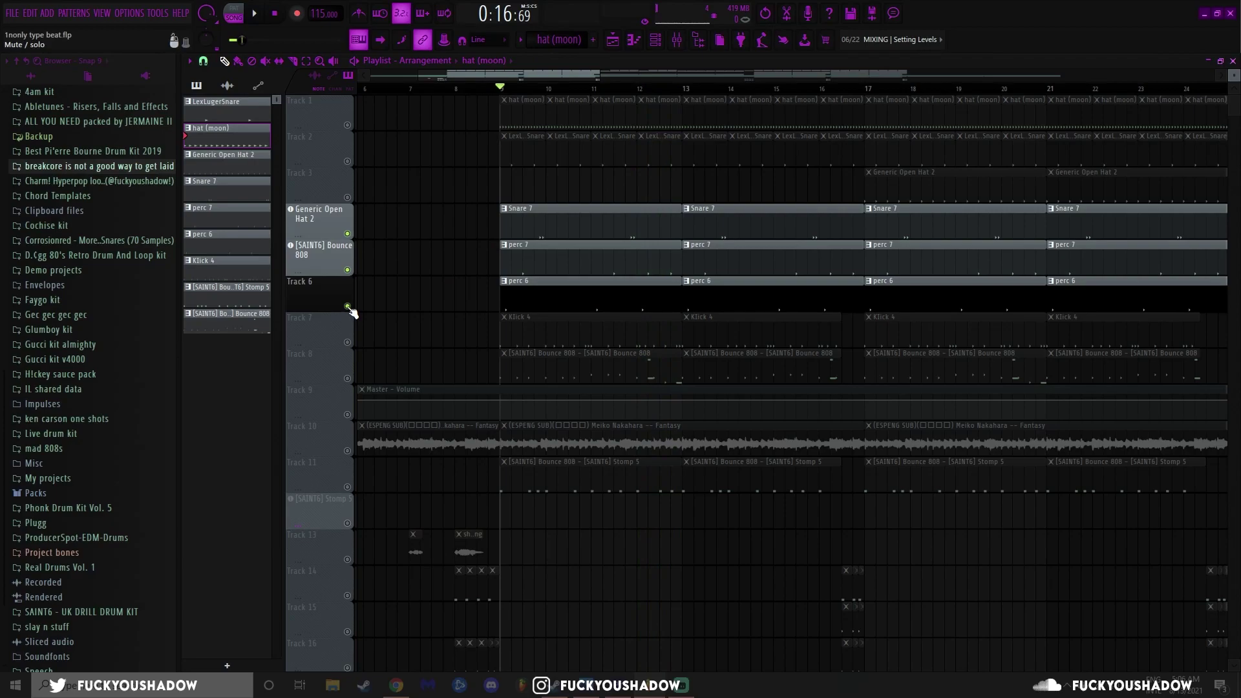
Solo Track 6 with perc 6, restore all tracks, and review the [SAINT6] Bounce 808 notes in the piano roll.
{"action": "right_click", "coordinate": [347, 306]}
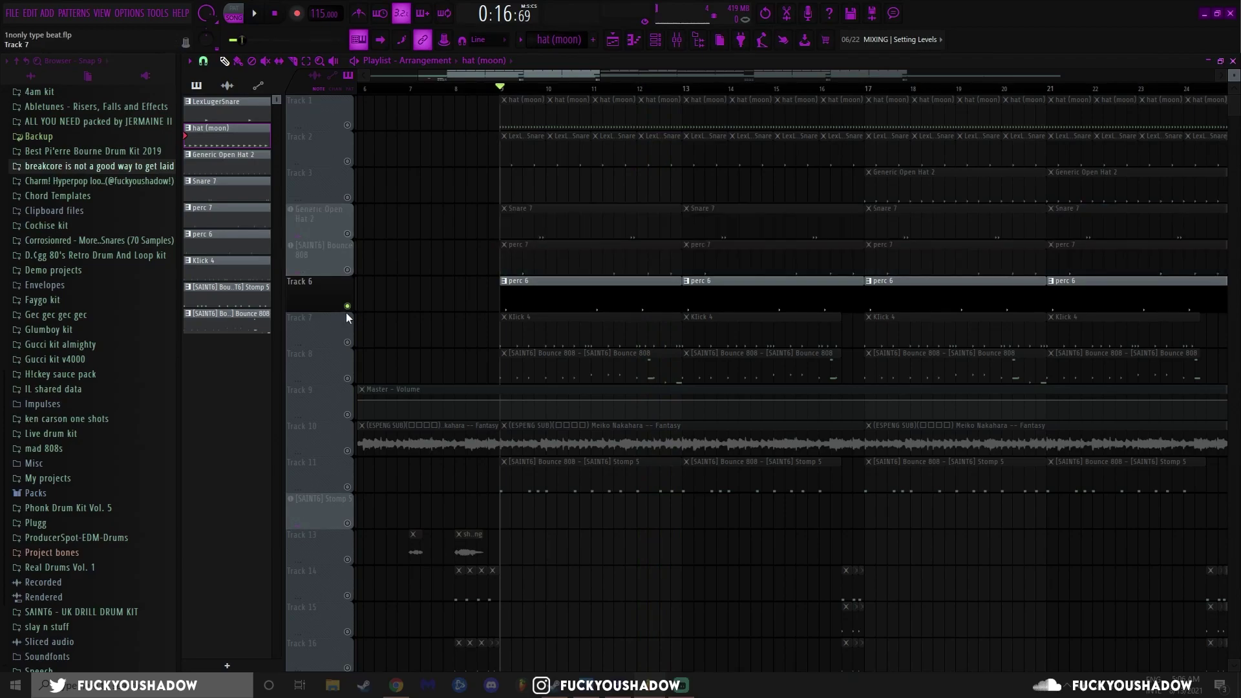
{"action": "right_click", "coordinate": [347, 306]}
{"action": "double_click", "coordinate": [514, 352]}
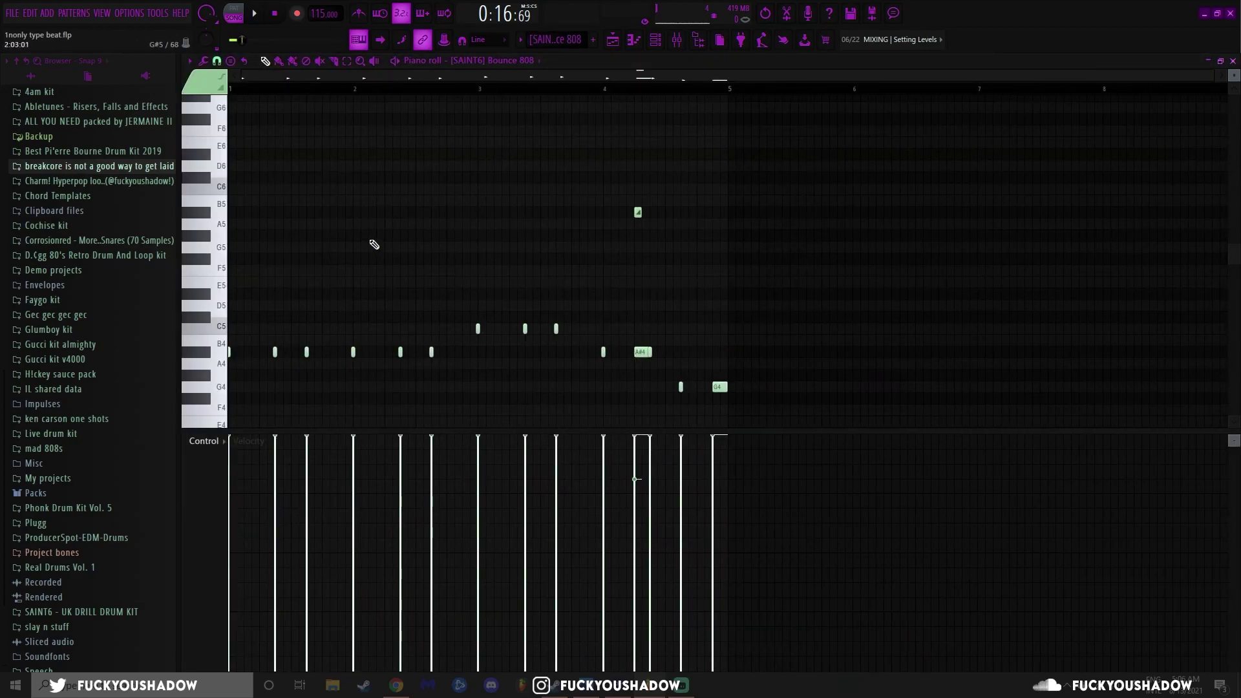
{"action": "key", "text": "space"}
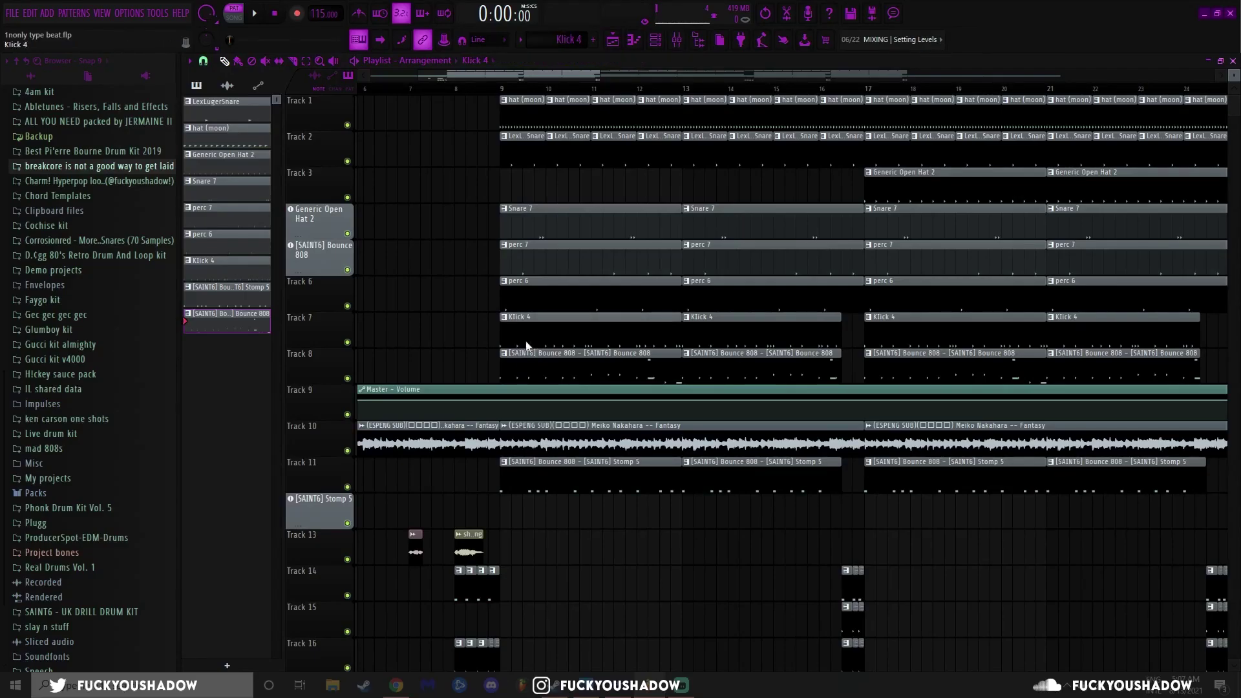
Review and play the Klick 4 pattern and the [SAINT6] Stomp 5 pattern in the piano roll.
{"action": "double_click", "coordinate": [526, 343]}
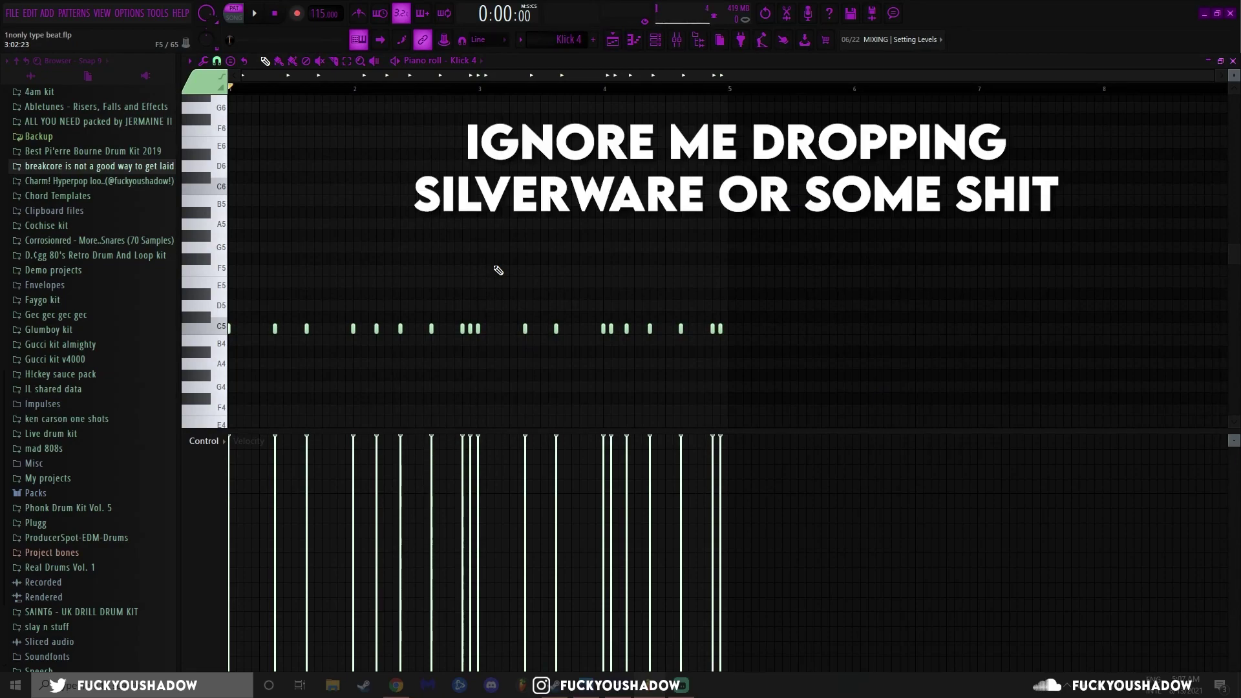
{"action": "key", "text": "space"}
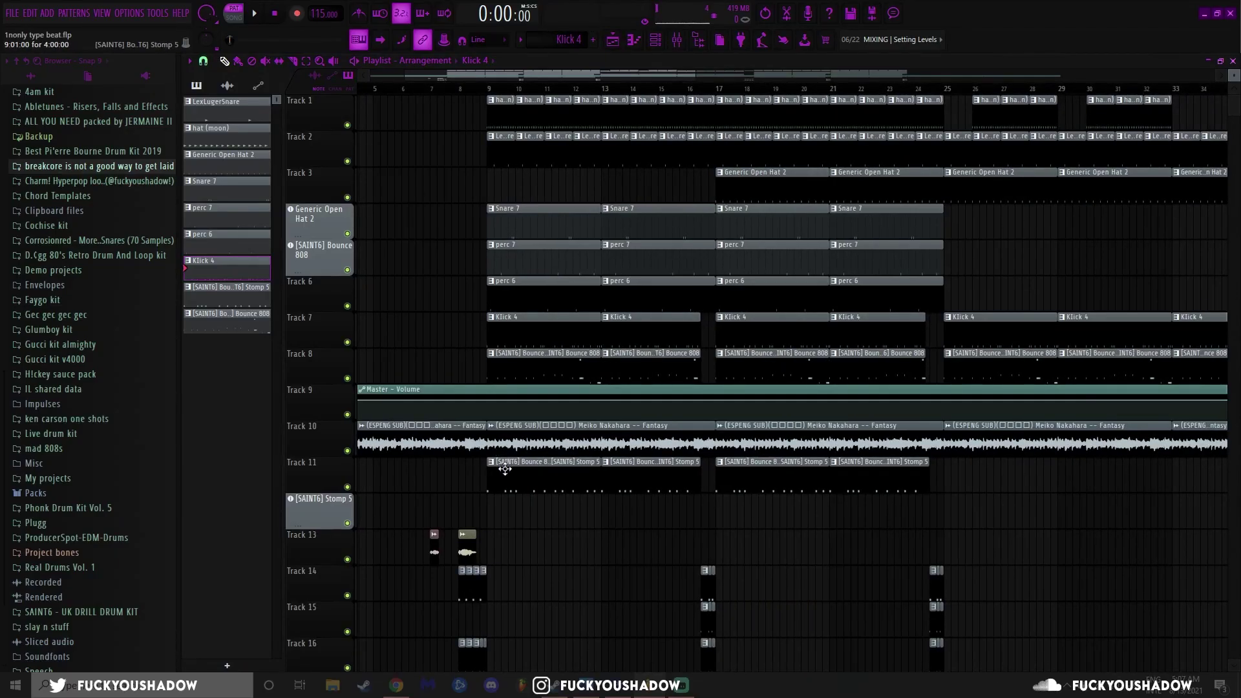
{"action": "double_click", "coordinate": [505, 469]}
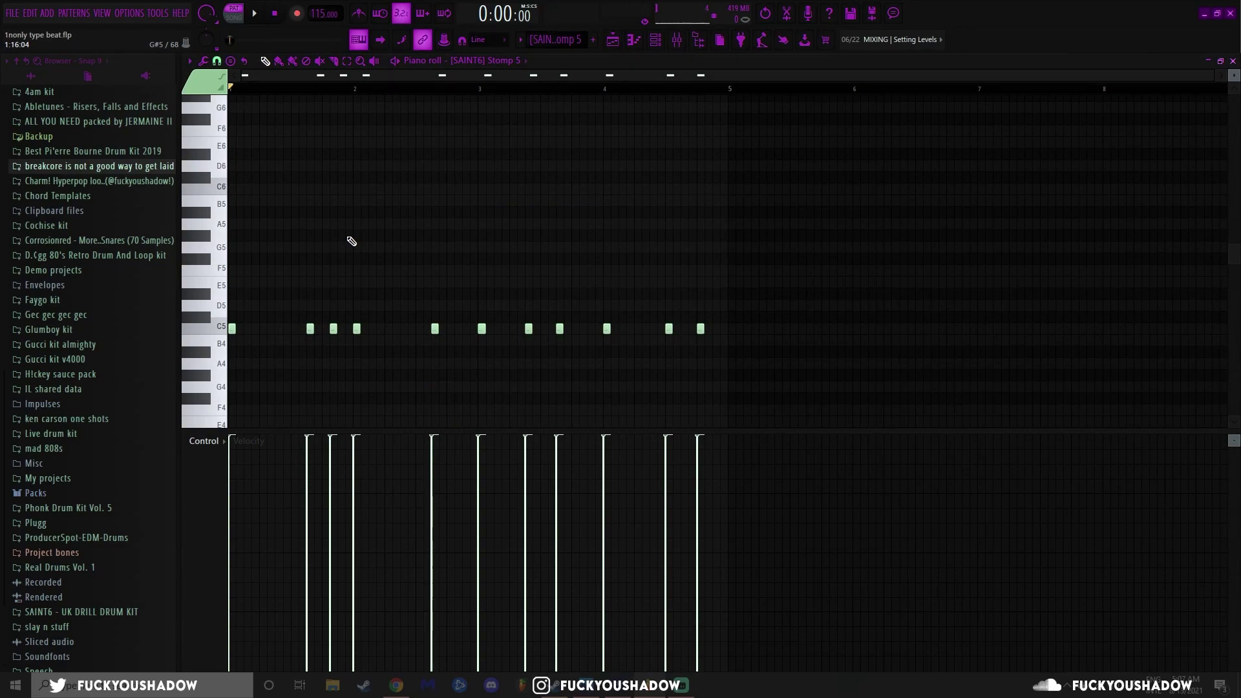
{"action": "key", "text": "space"}
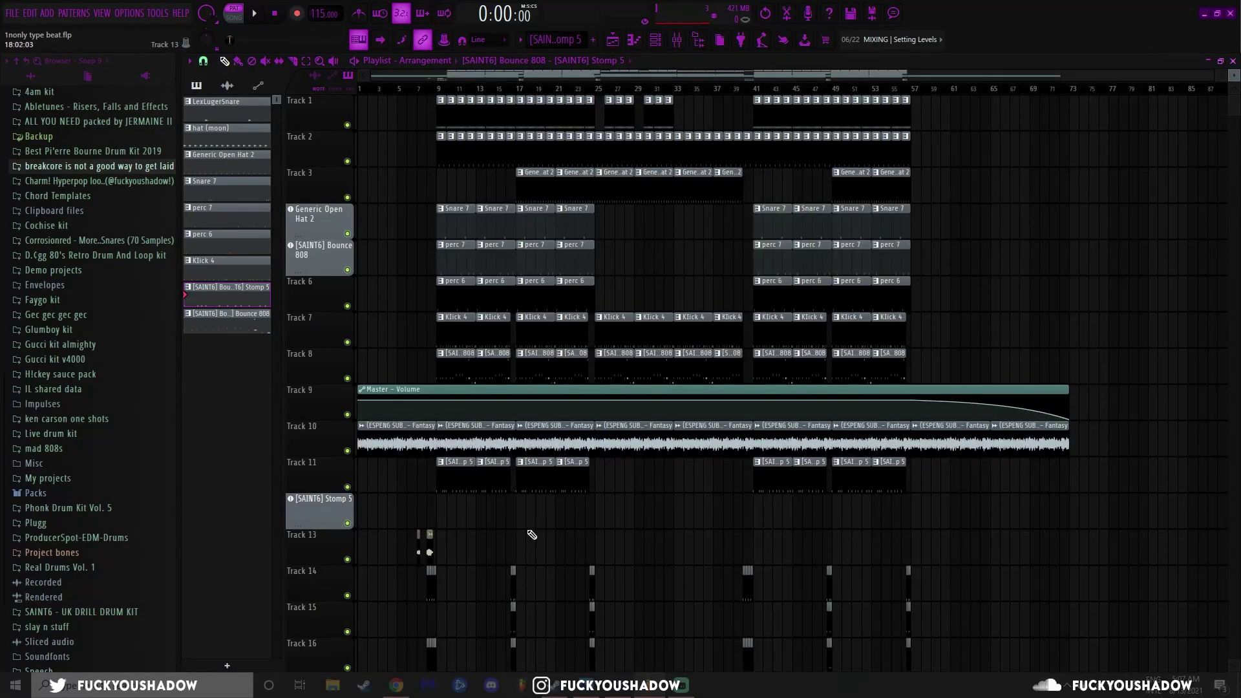
Move the playhead through the arrangement from bar 9, past the verse, to the second full drum section.
{"action": "left_click", "coordinate": [438, 91]}
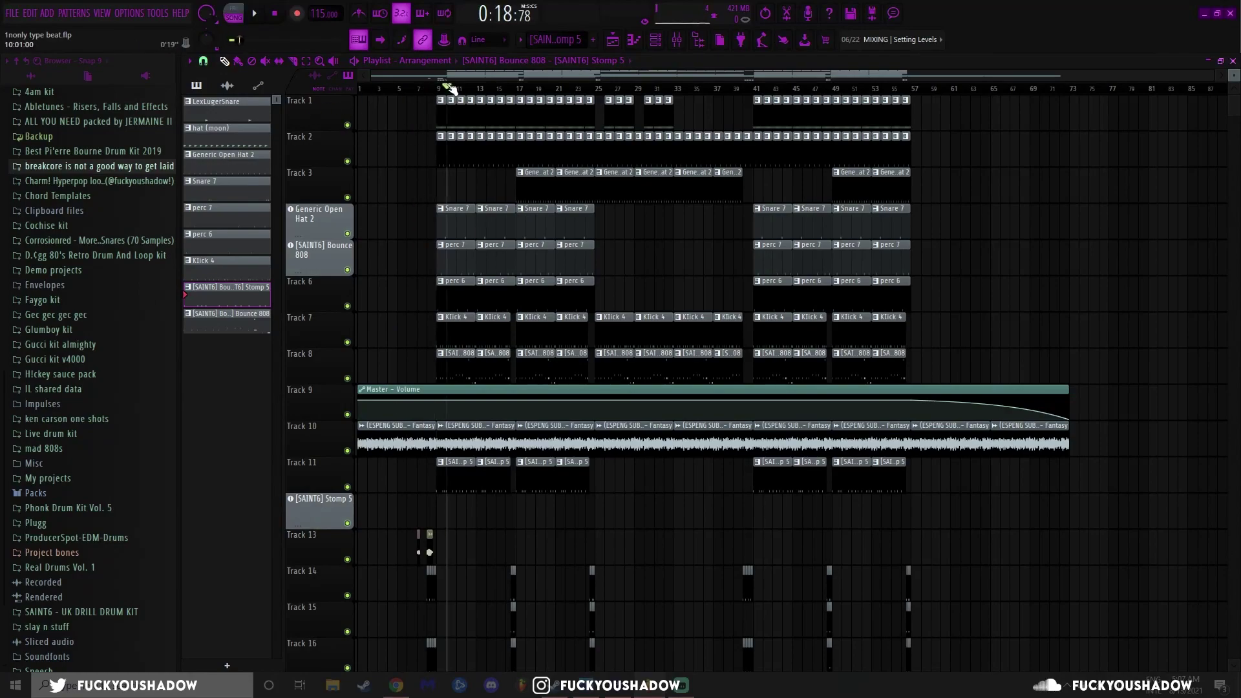
{"action": "left_click_drag", "start_coordinate": [445, 92], "coordinate": [755, 127]}
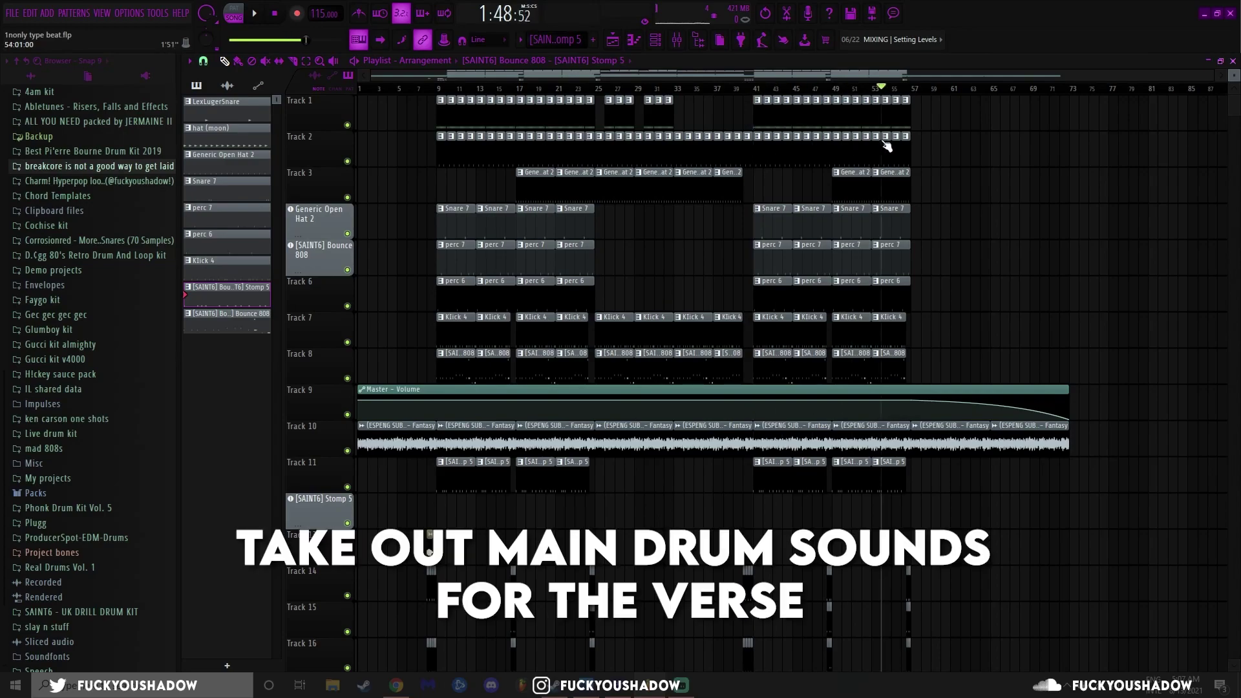
Move the playhead to bar 17, play the Generic Open Hat 2 pattern from Track 3 in the piano roll, and return to the playlist.
{"action": "key", "text": "space"}
{"action": "left_click_drag", "start_coordinate": [462, 90], "coordinate": [525, 116]}
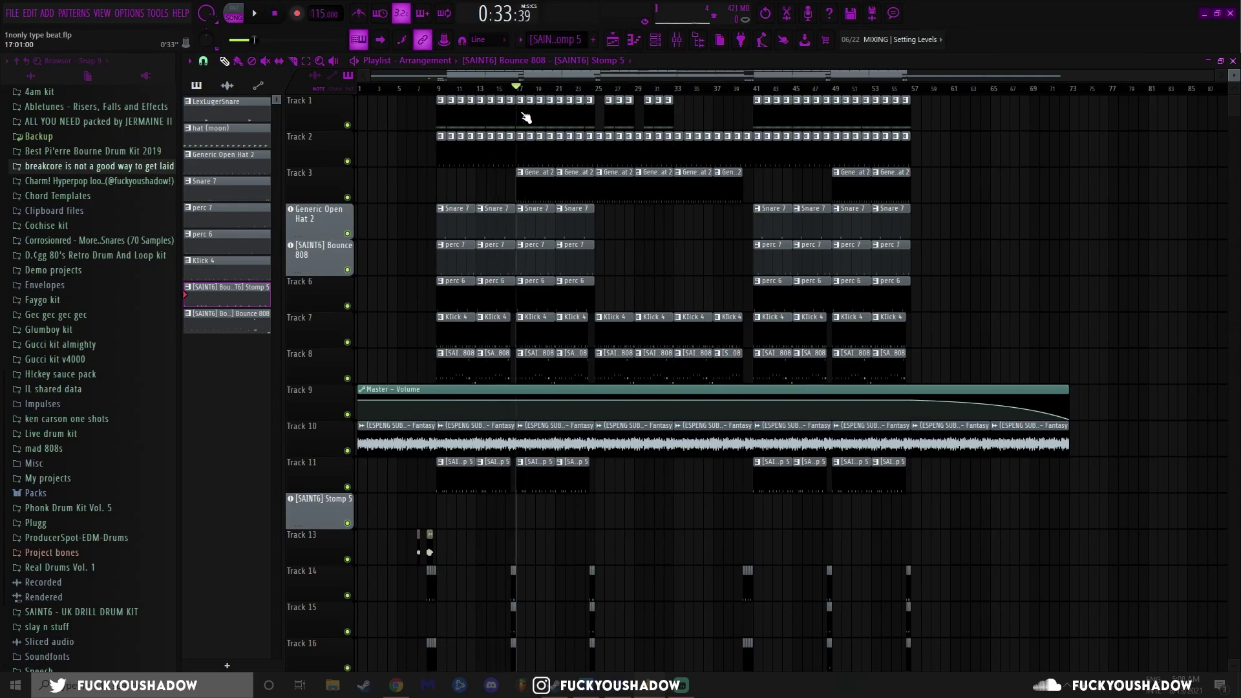
{"action": "scroll", "coordinate": [526, 117], "scroll_direction": "up", "scroll_amount": 3}
{"action": "left_click", "coordinate": [559, 189]}
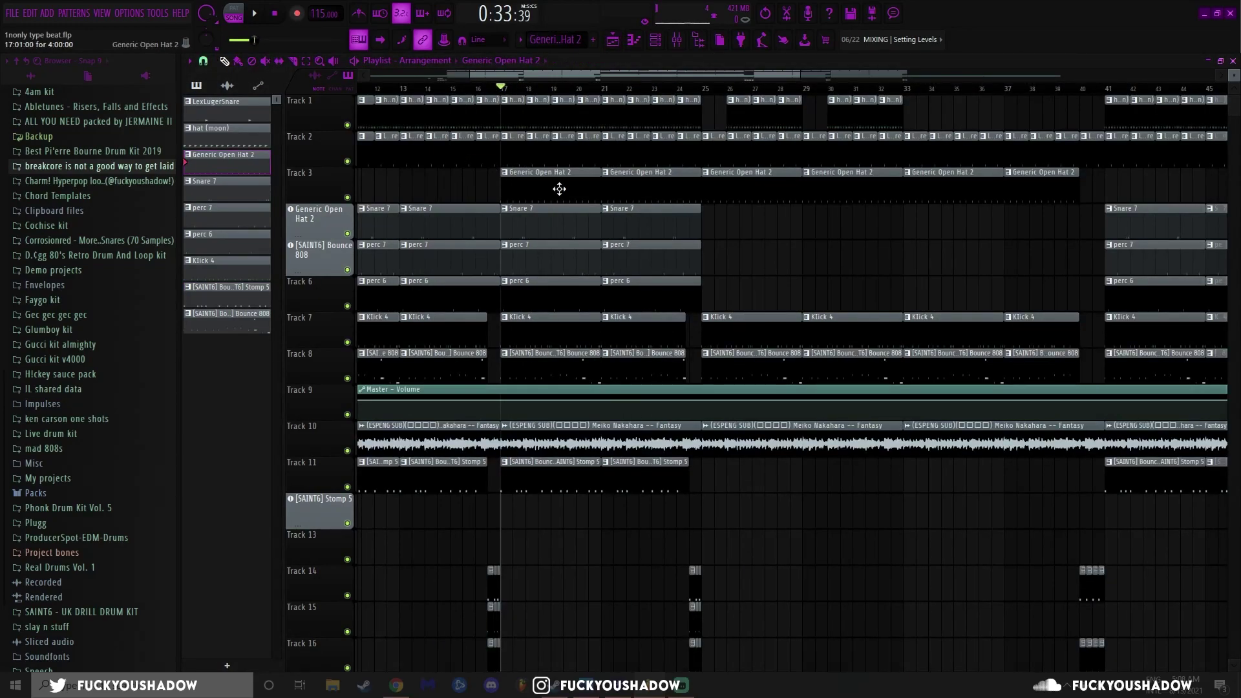
{"action": "double_click", "coordinate": [559, 189]}
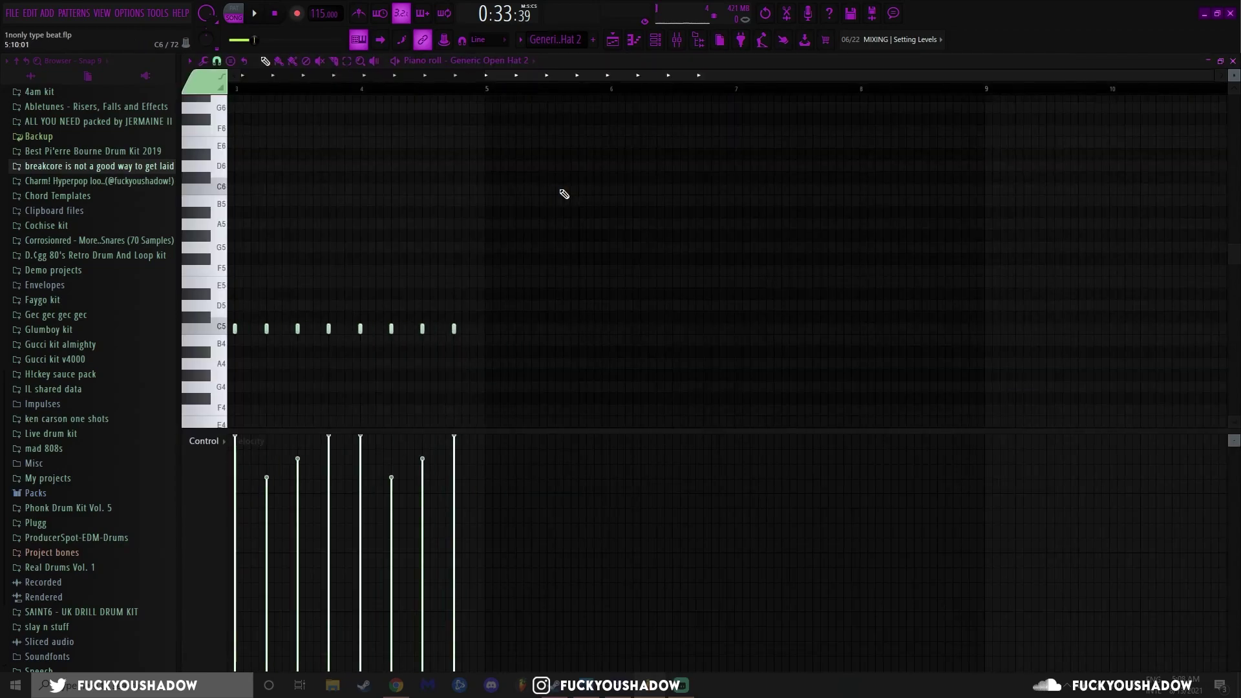
{"action": "key", "text": "space"}
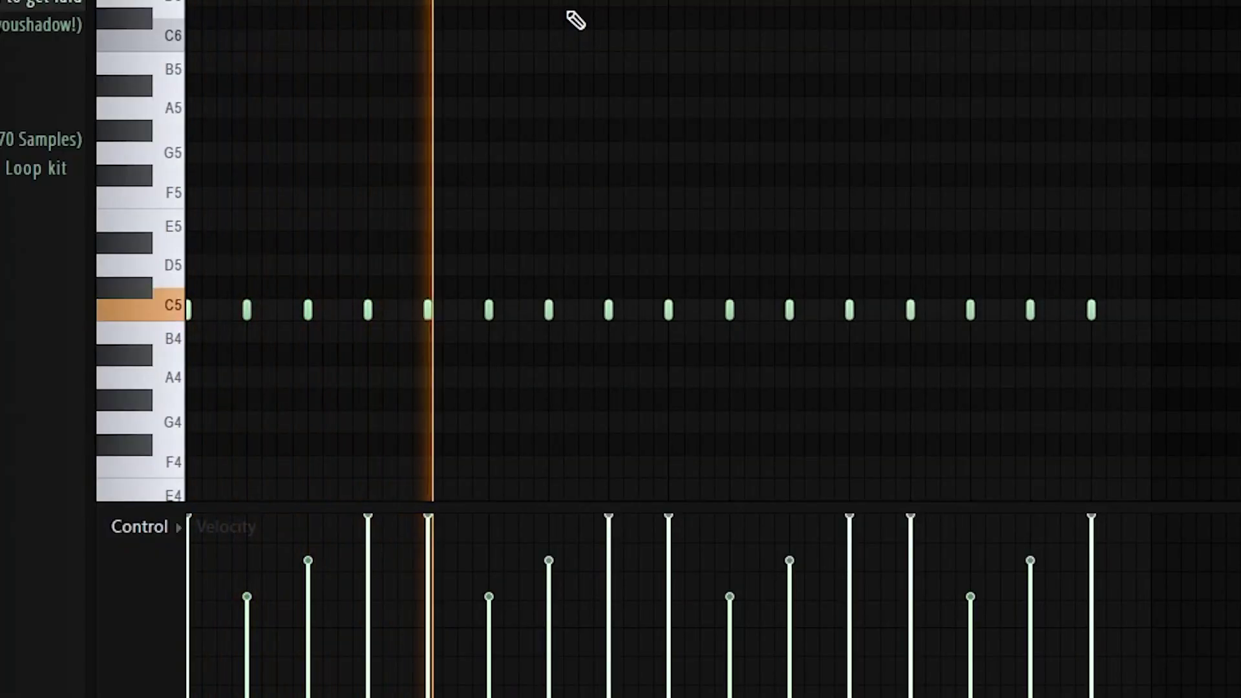
{"action": "key", "text": "space"}
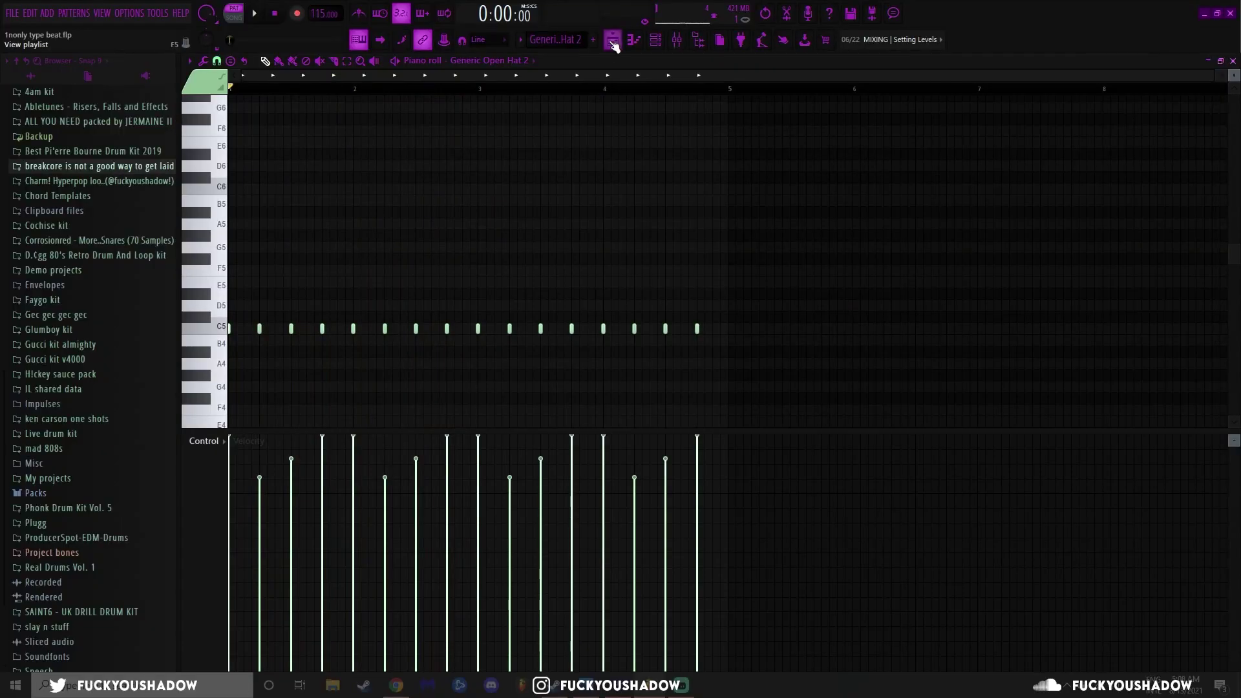
{"action": "left_click", "coordinate": [612, 40]}
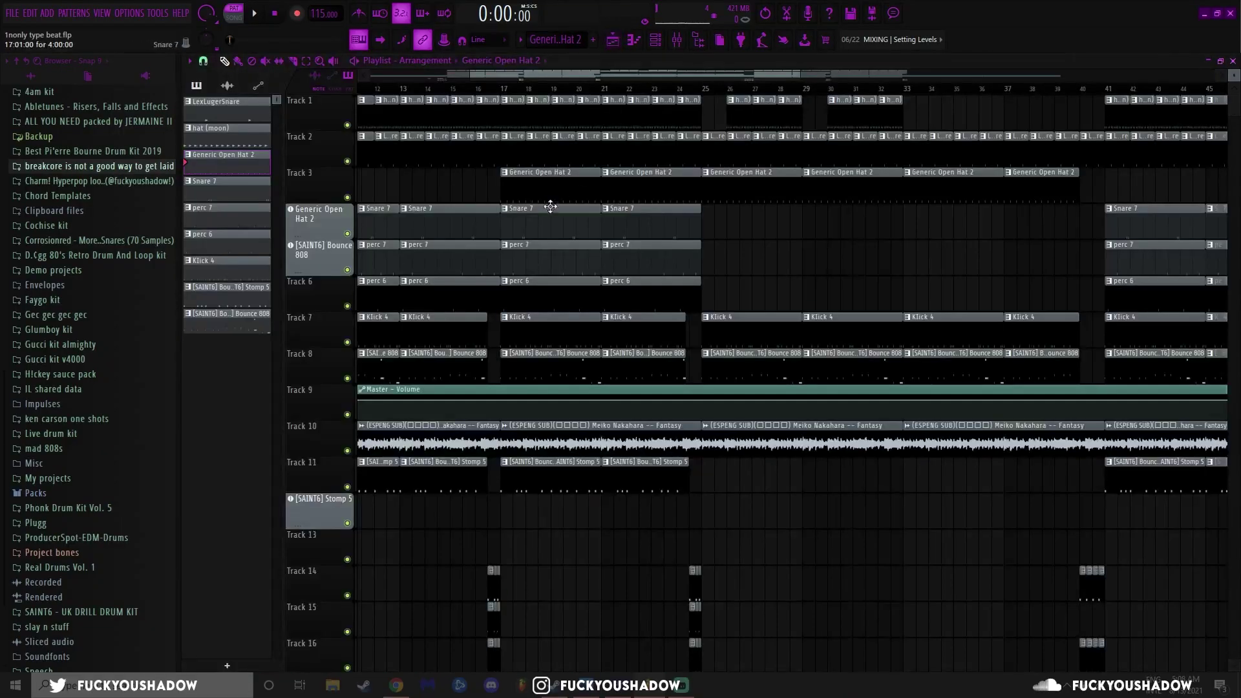
Play the arrangement from bar 14 through the drum break on Tracks 14 to 16 just before bar 17.
{"action": "scroll", "coordinate": [545, 325], "scroll_direction": "up", "scroll_amount": 8}
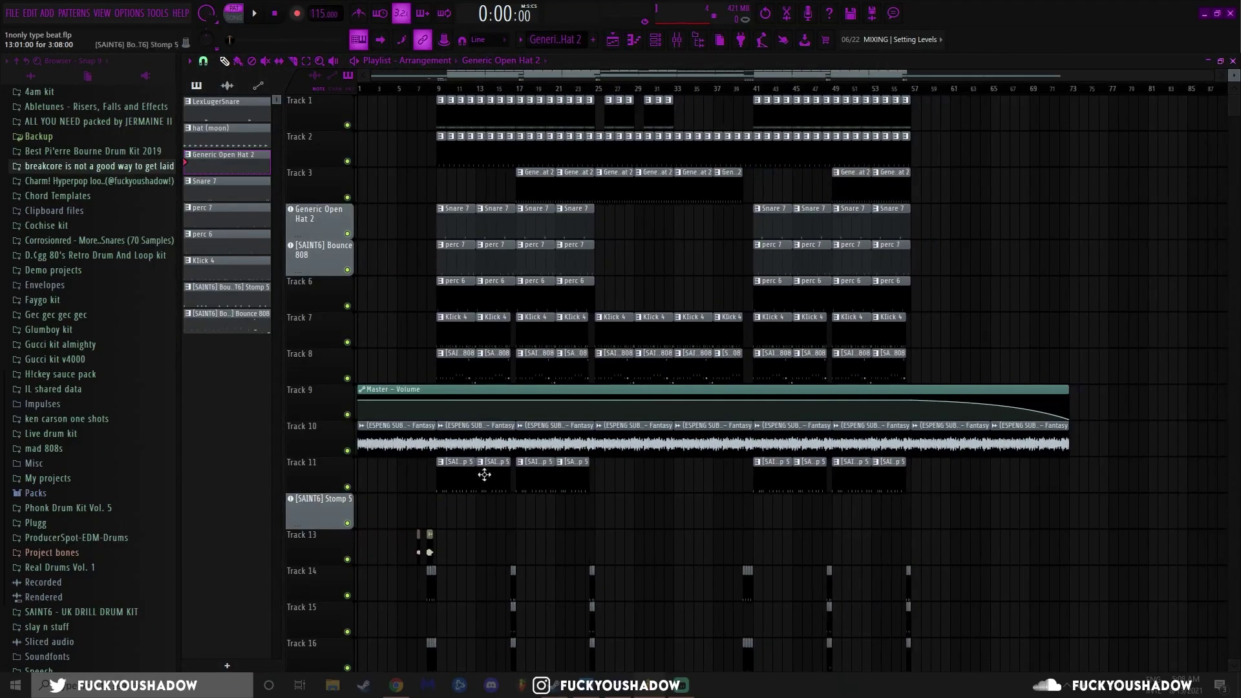
{"action": "scroll", "coordinate": [550, 378], "scroll_direction": "down", "scroll_amount": 1}
{"action": "scroll", "coordinate": [550, 378], "scroll_direction": "up", "scroll_amount": 2}
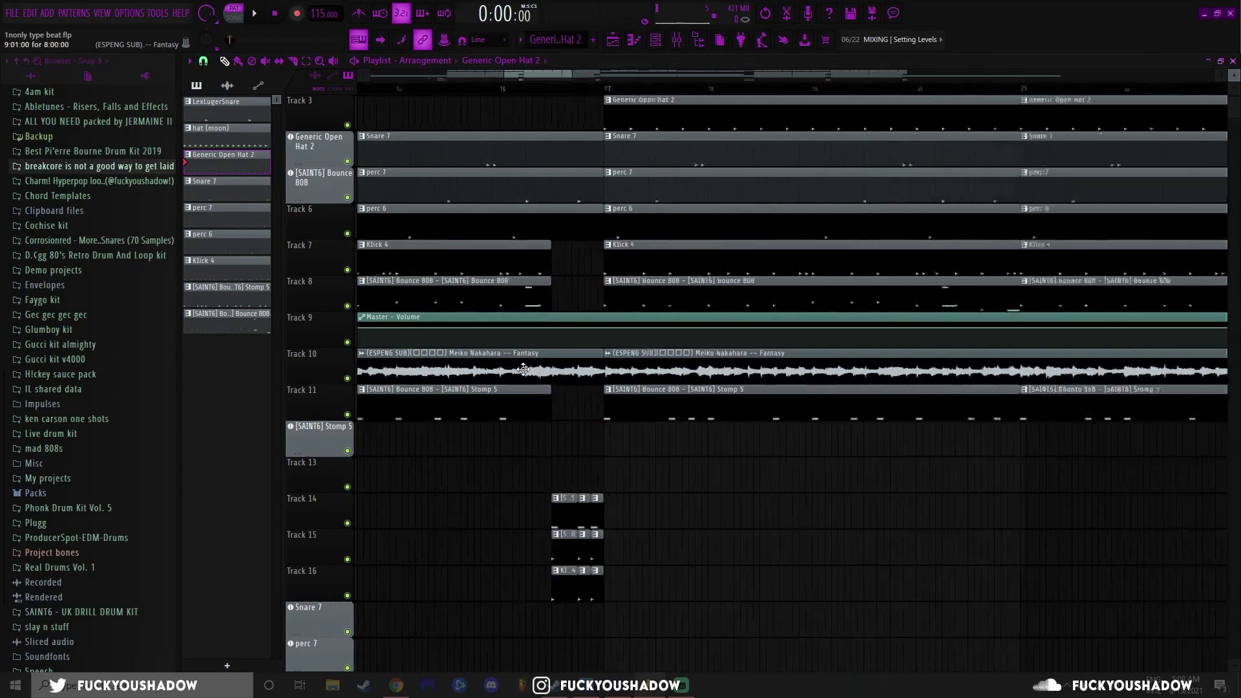
{"action": "left_click_drag", "start_coordinate": [549, 89], "coordinate": [586, 87]}
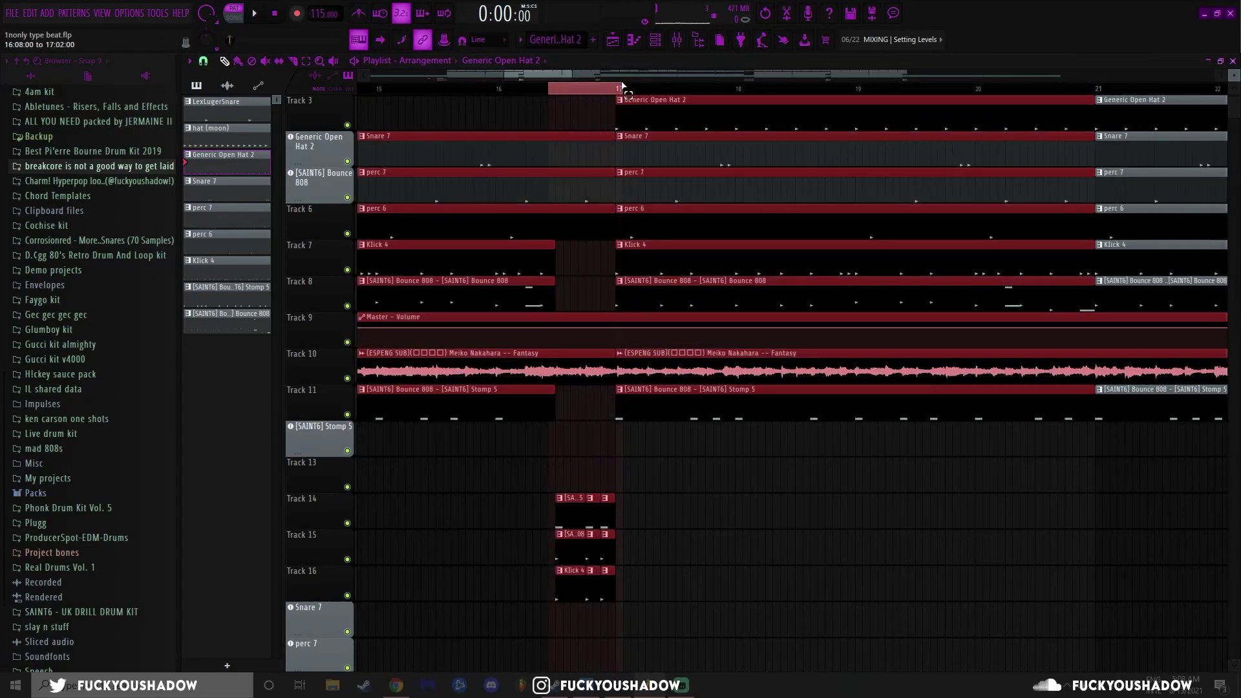
{"action": "key", "text": "l"}
{"action": "scroll", "coordinate": [519, 122], "scroll_direction": "down", "scroll_amount": 4}
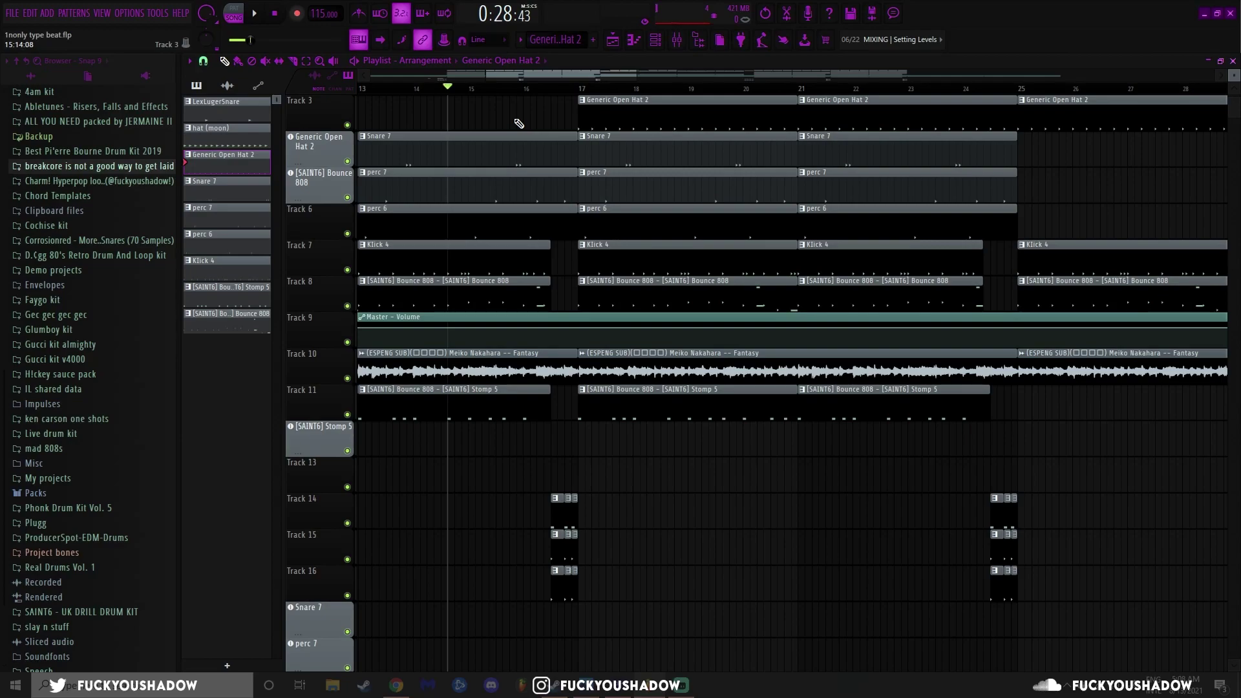
{"action": "key", "text": "space"}
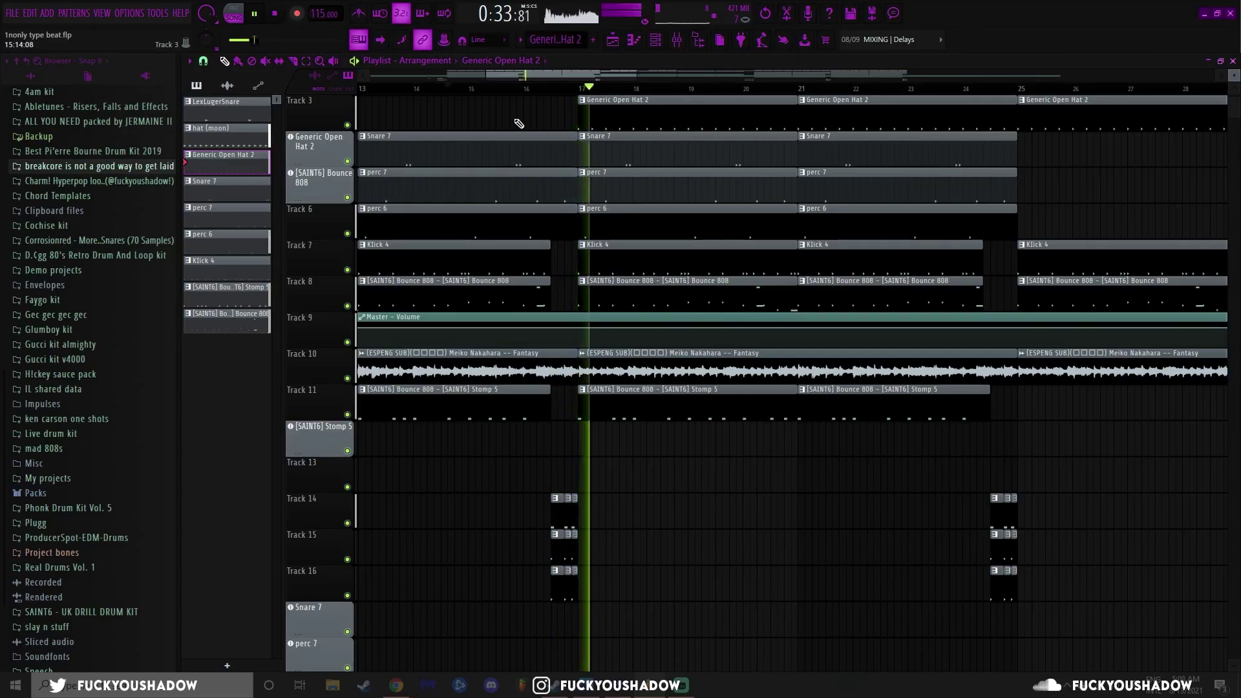
{"action": "key", "text": "space"}
Move the playhead to the start of the break on Tracks 14 and 16 just before bar 41.
{"action": "scroll", "coordinate": [635, 478], "scroll_direction": "down", "scroll_amount": 1}
{"action": "scroll", "coordinate": [753, 519], "scroll_direction": "up", "scroll_amount": 5}
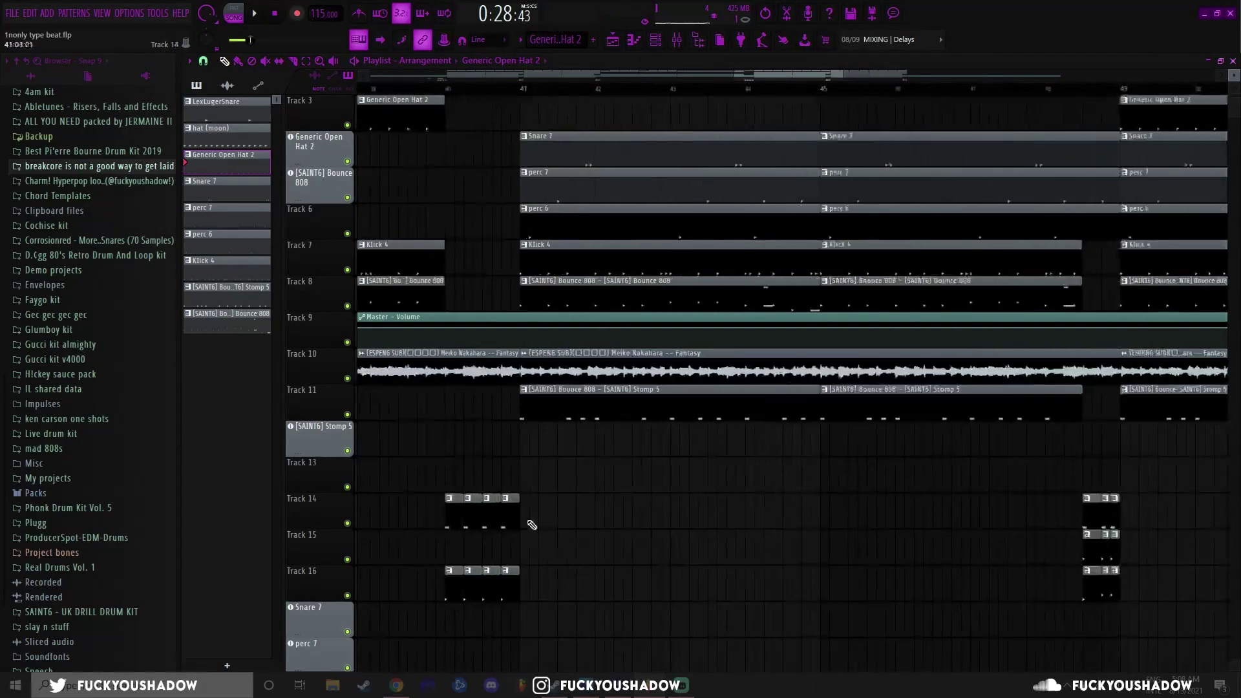
{"action": "mouse_move", "coordinate": [448, 91]}
{"action": "left_mouse_down"}
{"action": "mouse_move", "coordinate": [513, 91]}
{"action": "mouse_move", "coordinate": [448, 91]}
{"action": "left_mouse_up"}
{"action": "scroll", "coordinate": [797, 321], "scroll_direction": "down", "scroll_amount": 5}
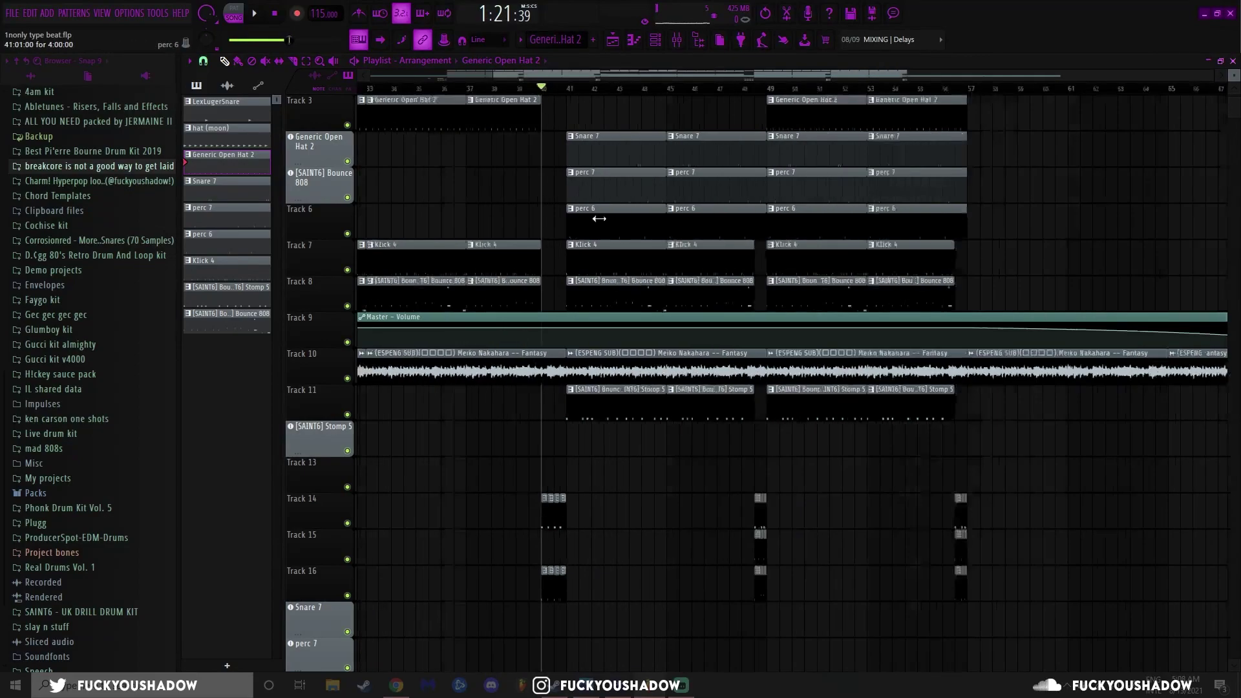
Open the mixer and review the gain and other settings of the Fruity Limiter on the Master track.
{"action": "left_click", "coordinate": [658, 43]}
{"action": "left_click", "coordinate": [657, 41]}
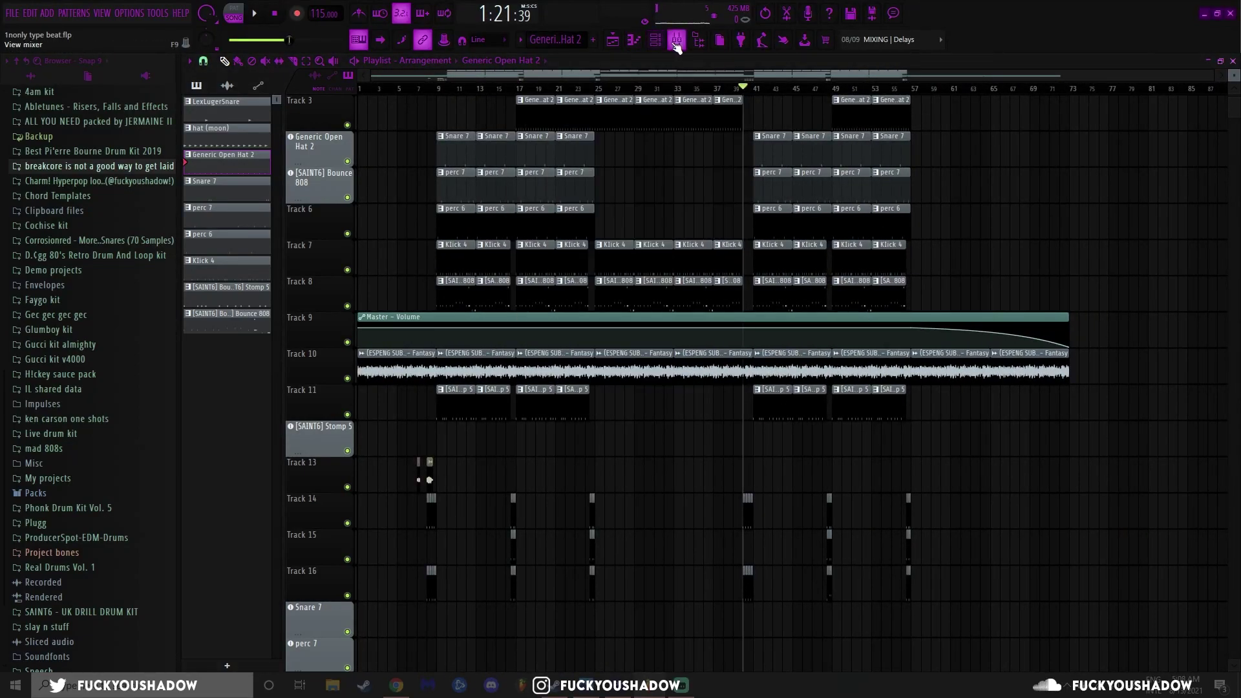
{"action": "left_click", "coordinate": [675, 40]}
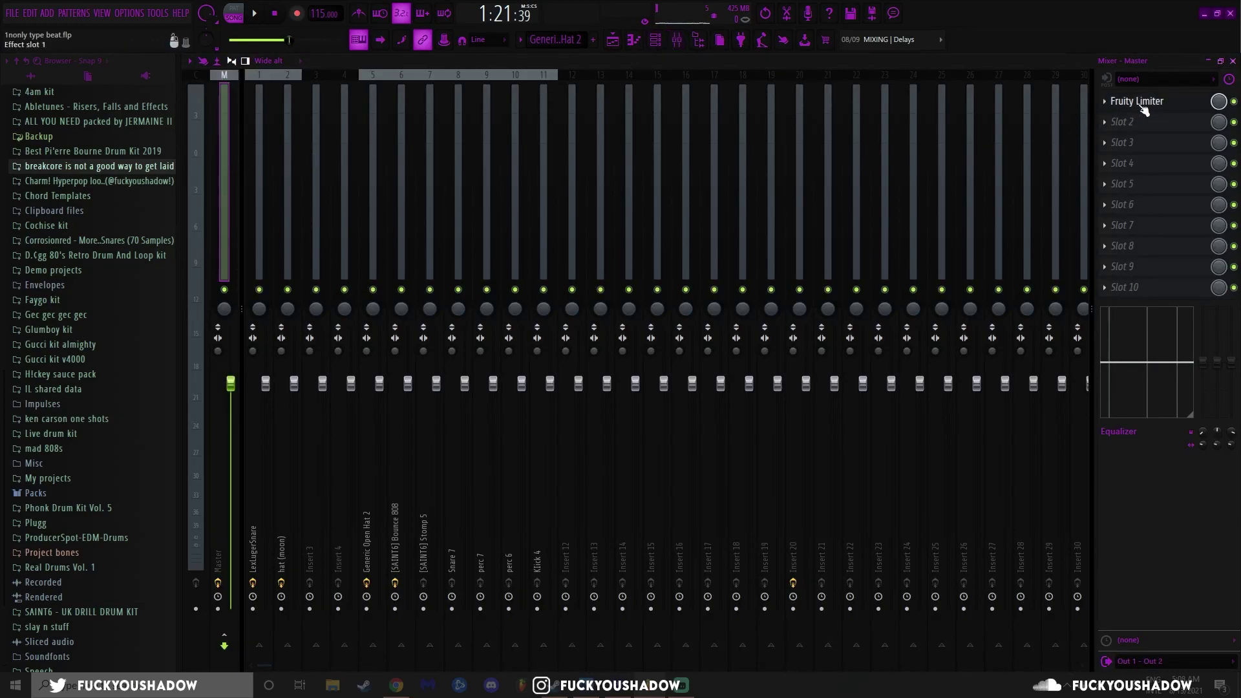
{"action": "left_click", "coordinate": [1141, 103]}
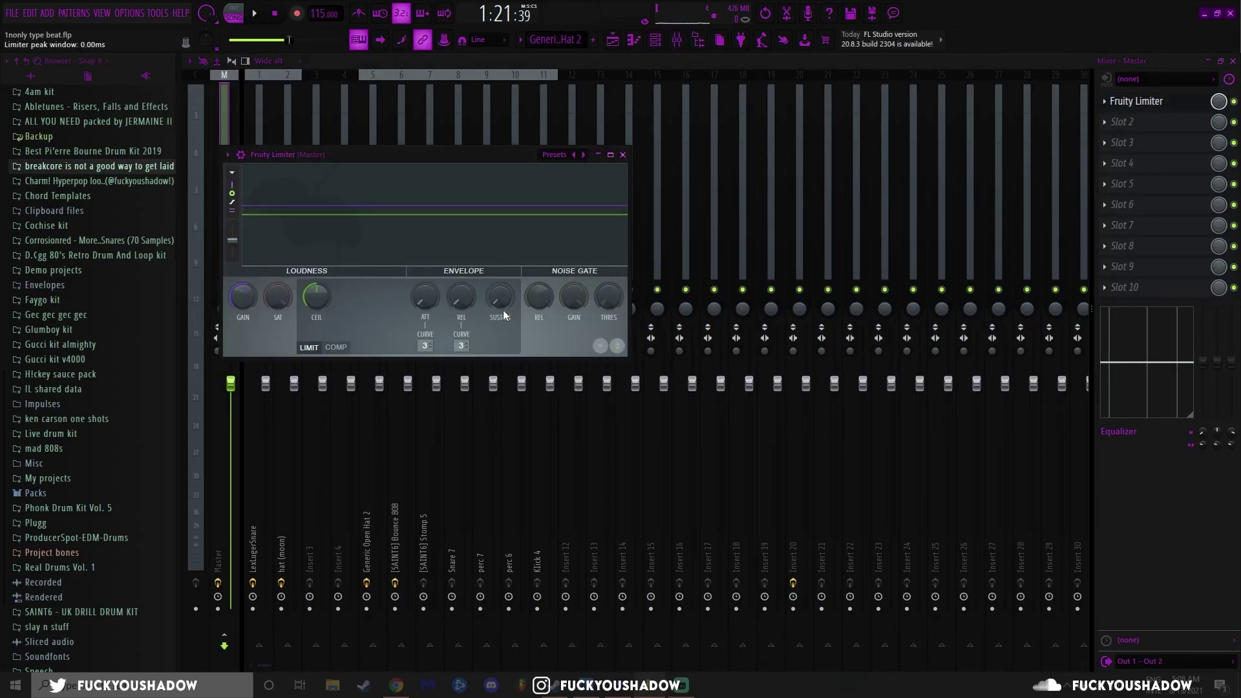
{"action": "scroll", "coordinate": [246, 298], "scroll_direction": "up", "scroll_amount": 2}
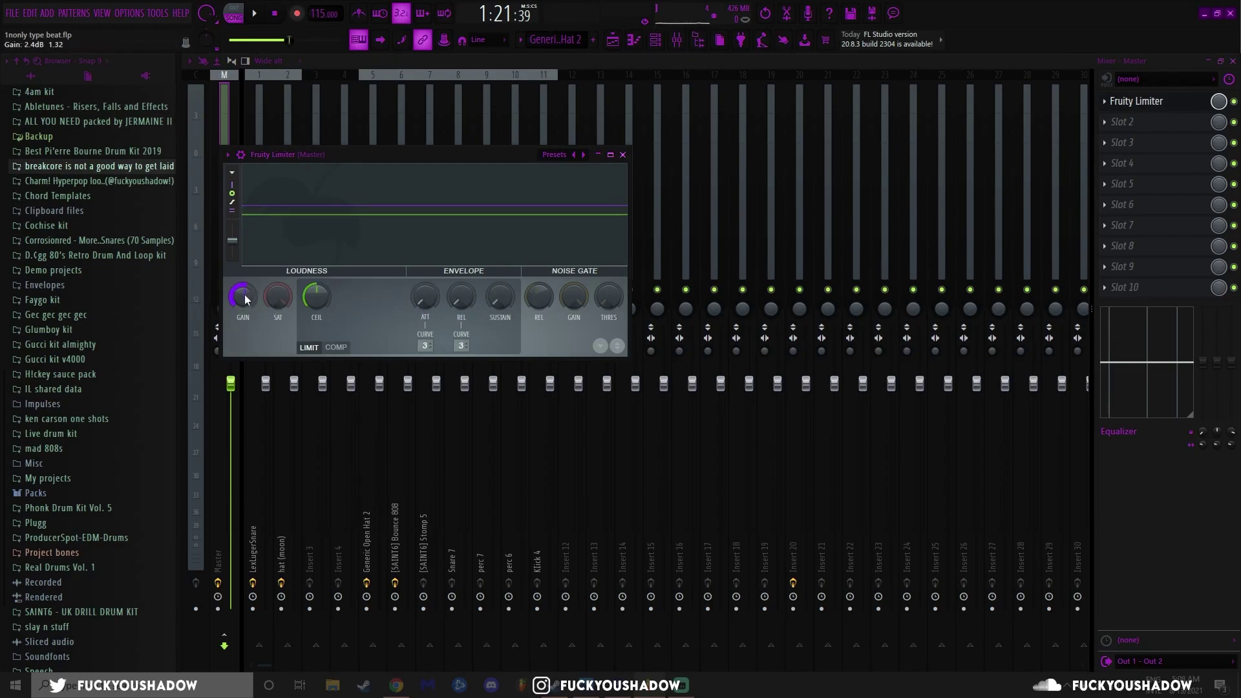
{"action": "left_click", "coordinate": [624, 156]}
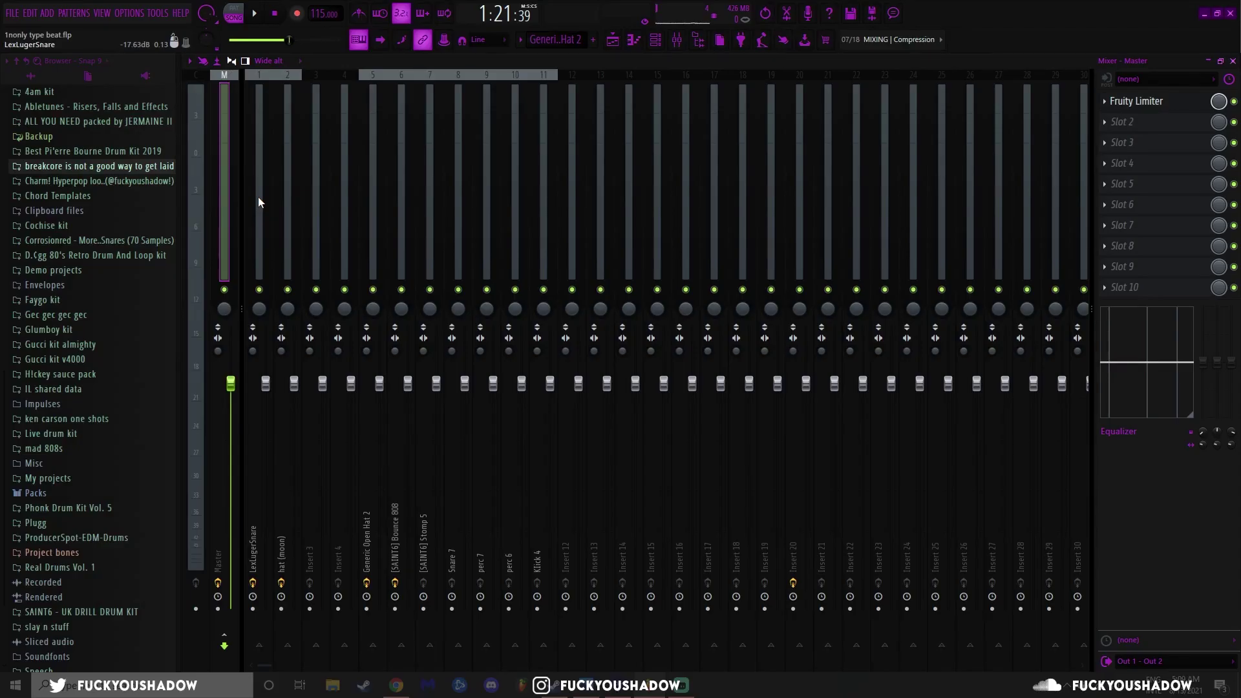
Review Fruity parametric EQ 2 on the LexLugerSnare mixer track and Ozone Imager 2 on the hat (moon) track.
{"action": "left_click", "coordinate": [258, 197]}
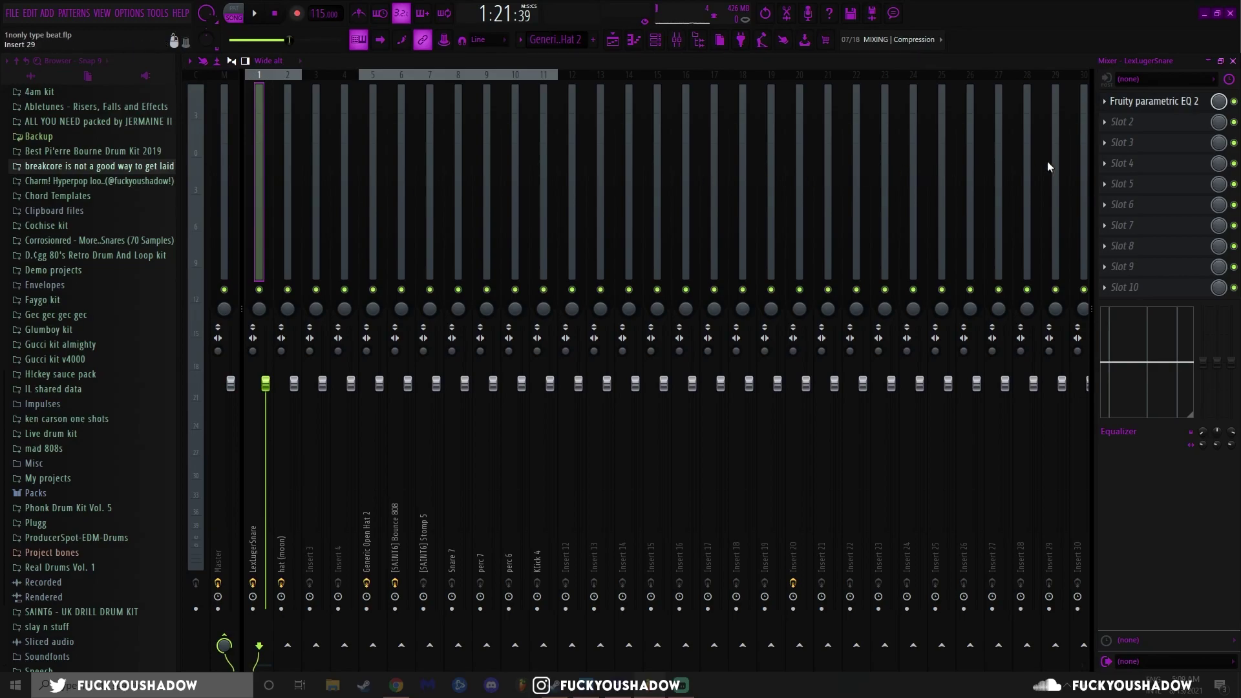
{"action": "left_click", "coordinate": [1137, 102]}
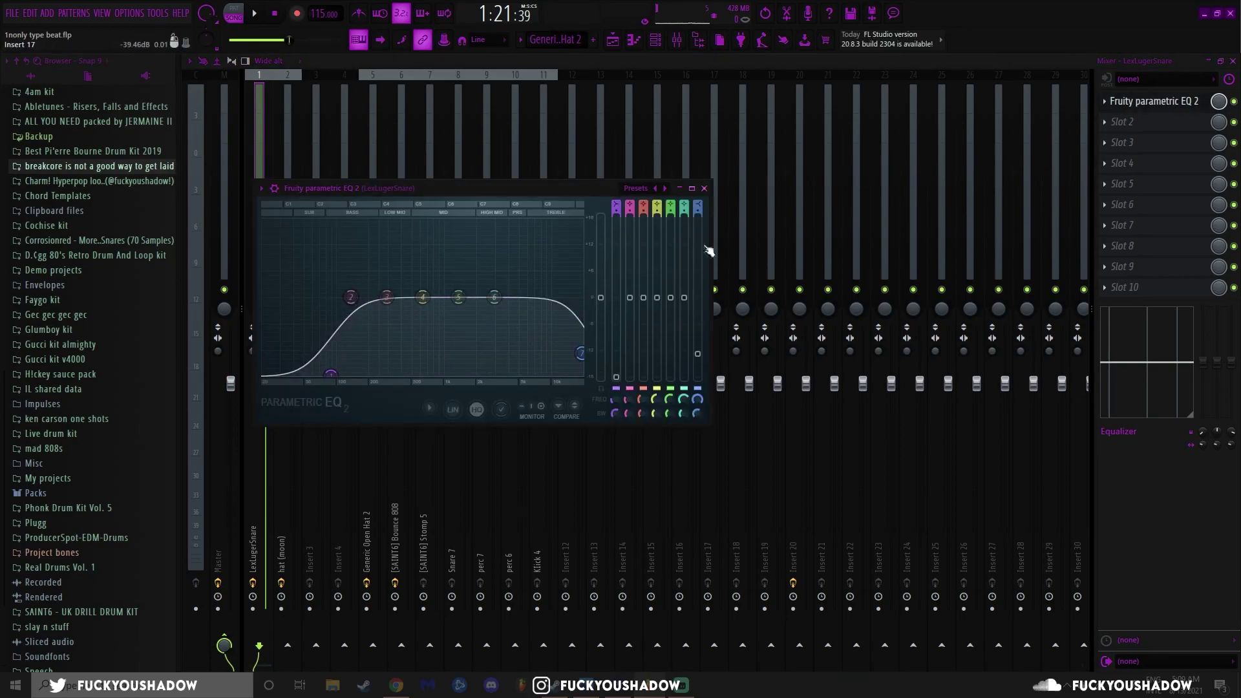
{"action": "left_click", "coordinate": [704, 188]}
{"action": "left_click", "coordinate": [288, 213]}
{"action": "left_click", "coordinate": [1124, 102]}
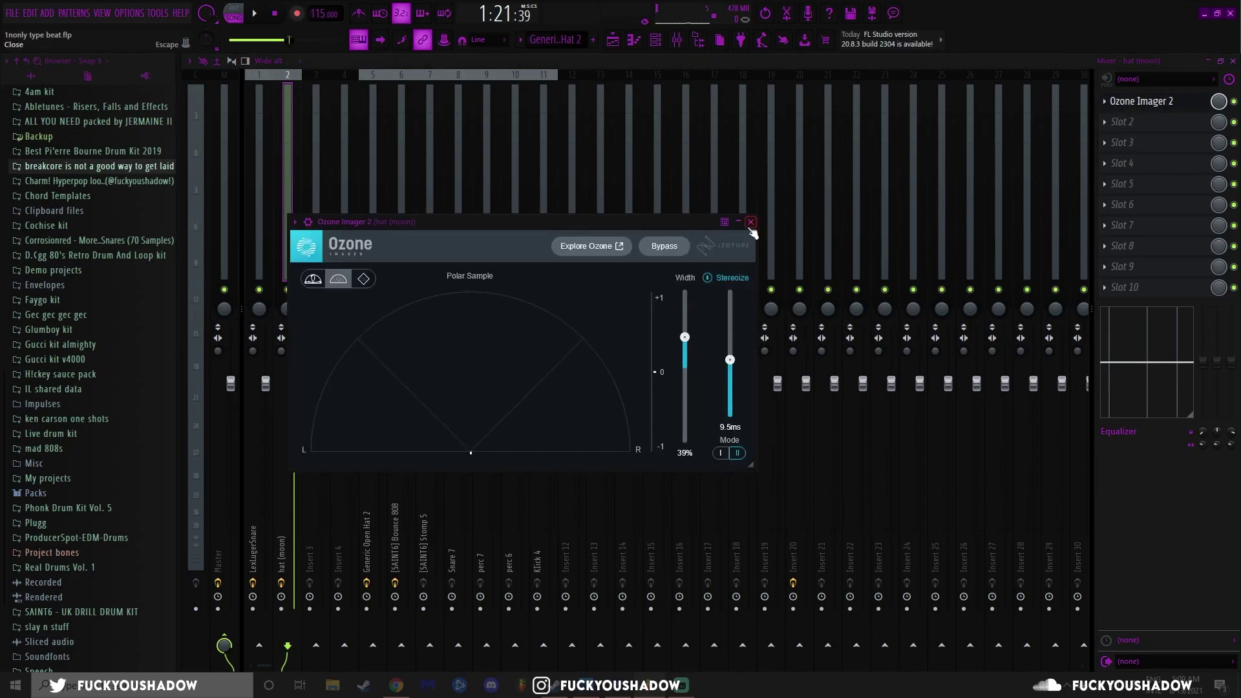
{"action": "left_click", "coordinate": [750, 222]}
Review the Fruity parametric EQ 2 curve on the Generic Open Hat 2 mixer track.
{"action": "left_click", "coordinate": [372, 214]}
{"action": "left_click", "coordinate": [1138, 101]}
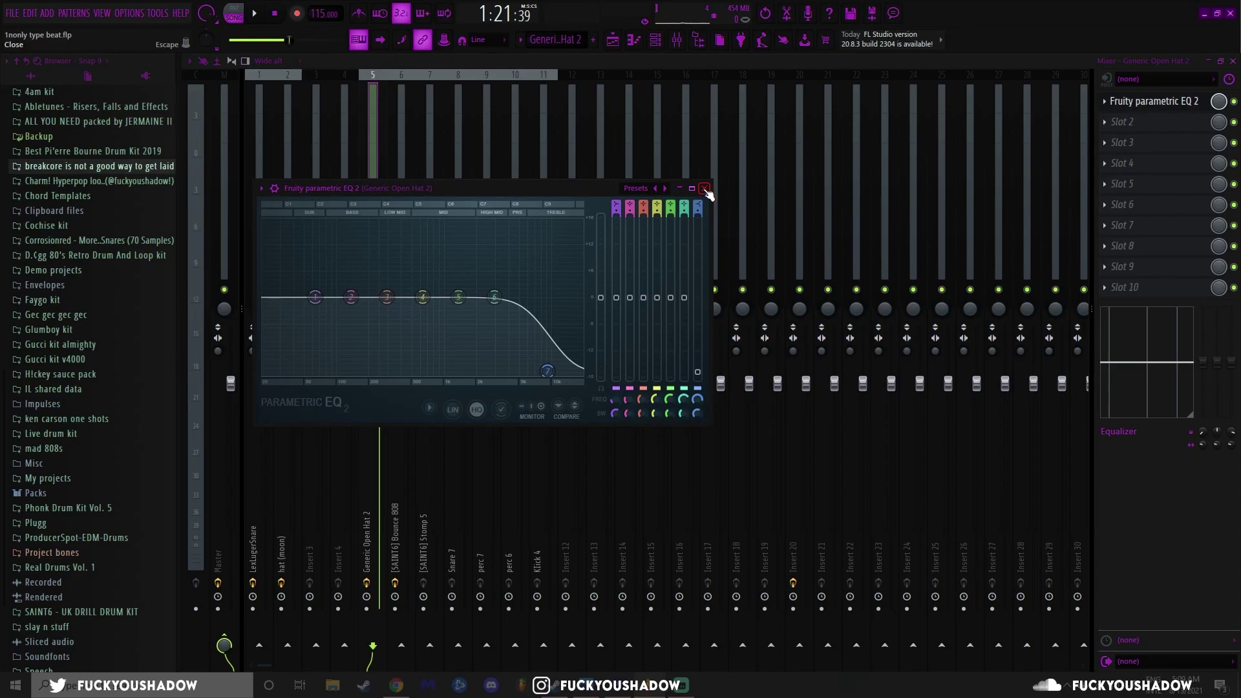
{"action": "left_click", "coordinate": [704, 188]}
Review Fruity Fast Dist and Fruity parametric EQ 2 on the [SAINT6] Bounce 808 mixer track, and return to the playlist.
{"action": "left_click", "coordinate": [401, 213]}
{"action": "left_click", "coordinate": [1144, 102]}
{"action": "left_click", "coordinate": [1144, 102]}
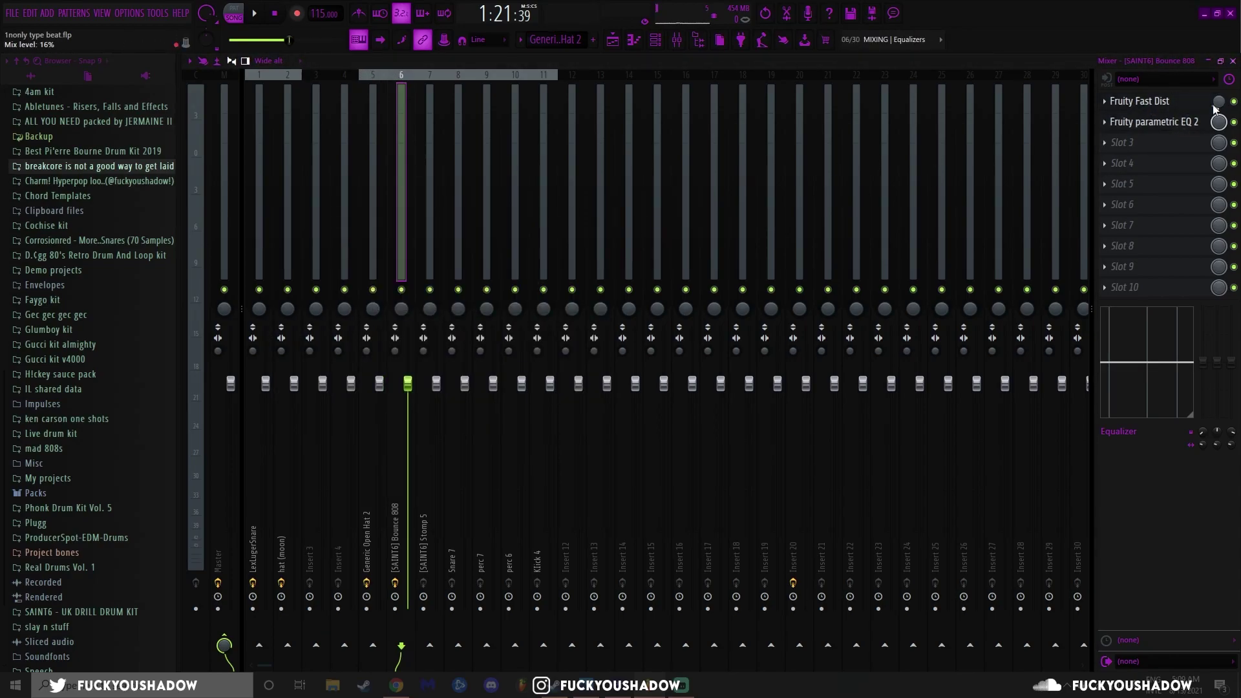
{"action": "left_click", "coordinate": [1189, 122]}
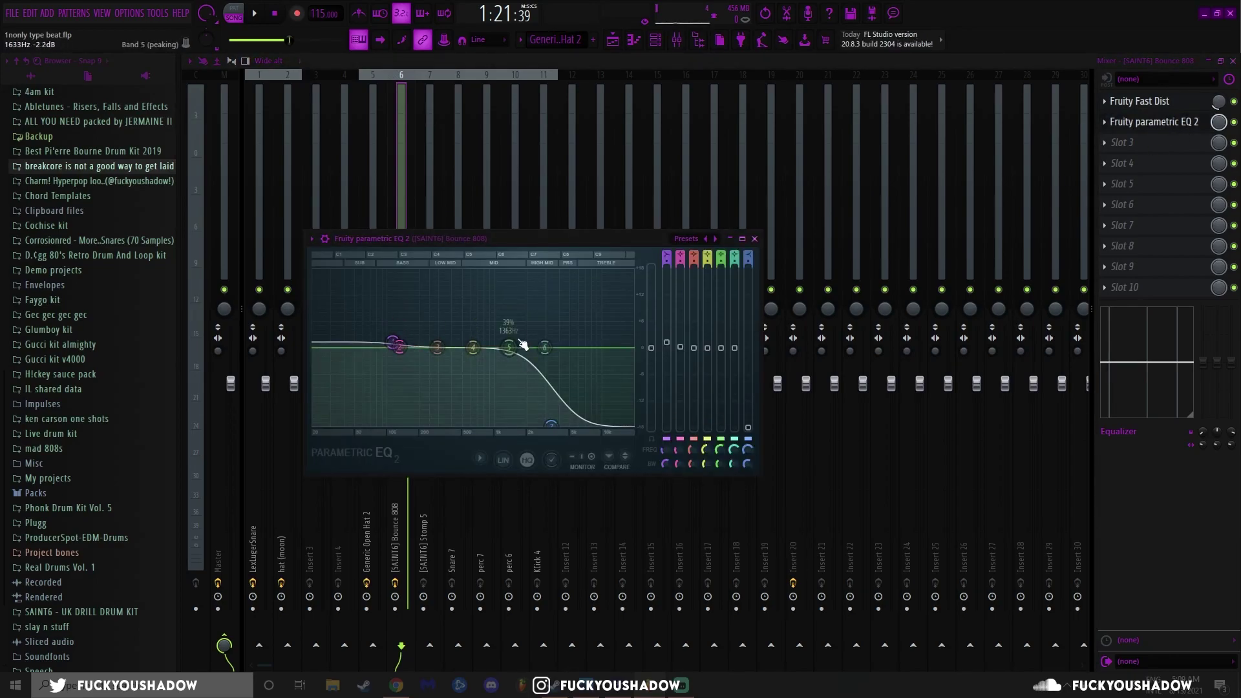
{"action": "left_click", "coordinate": [754, 239]}
{"action": "key", "text": "F5"}
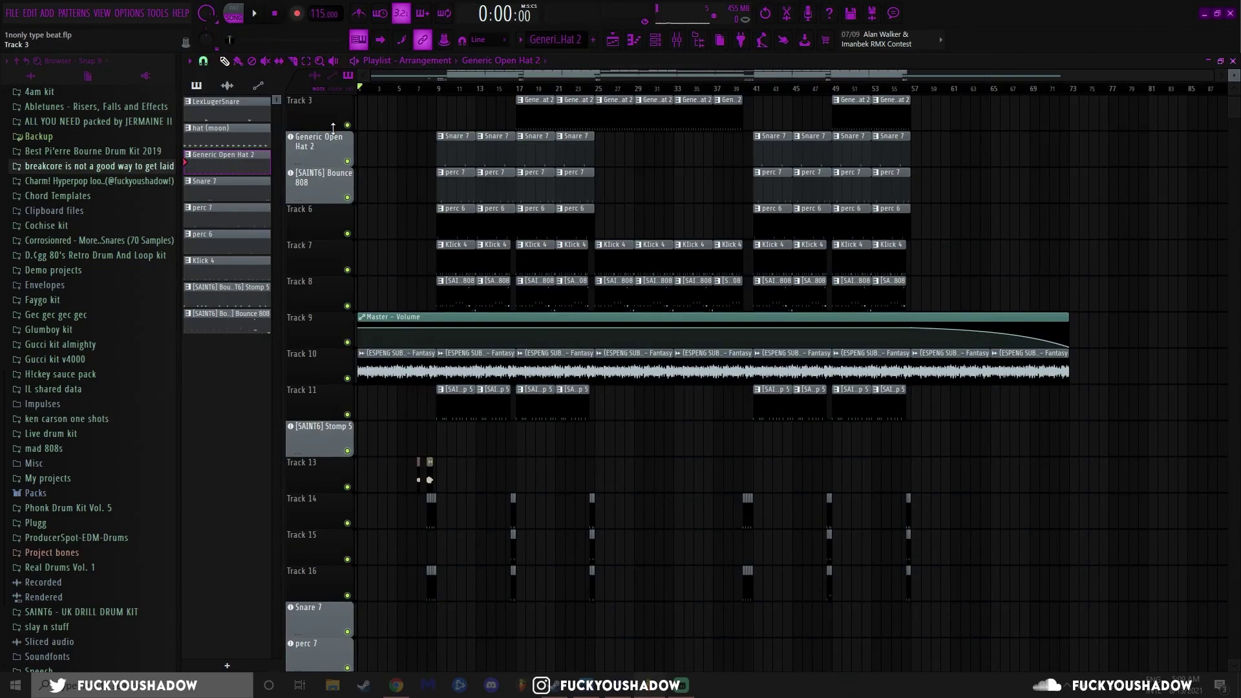